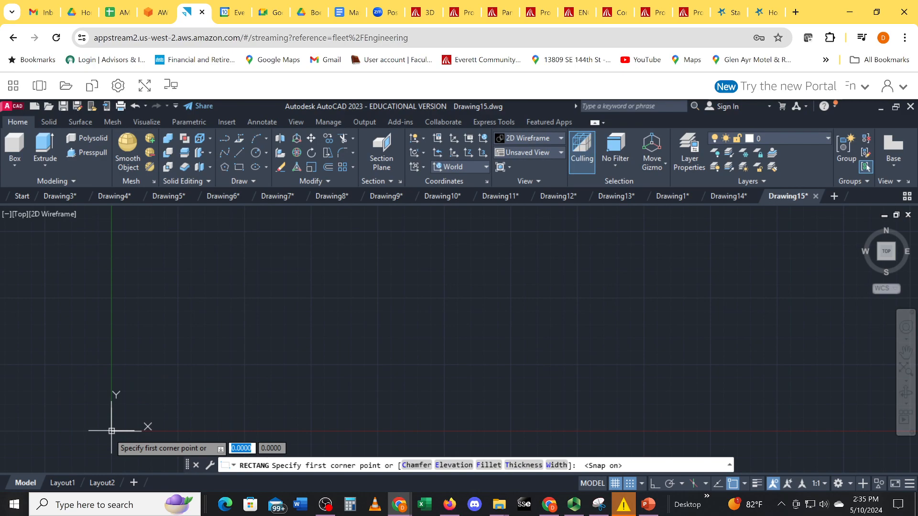
Draw a rectangle about 16.5 by 7 units with its lower-left corner at the origin
click(551, 245)
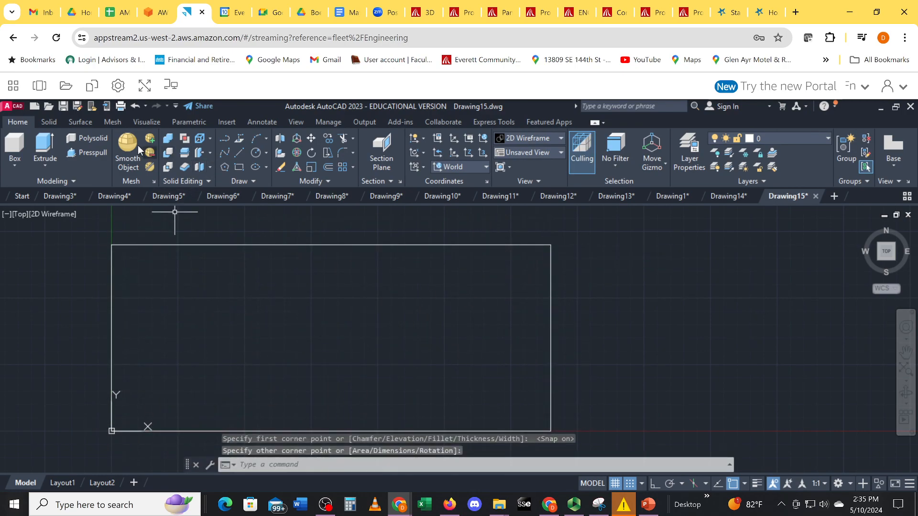
click(176, 125)
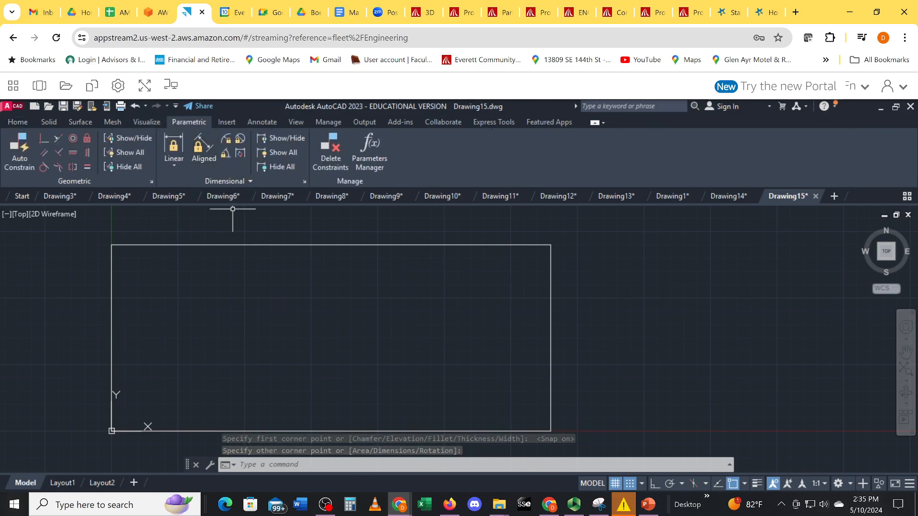
click(268, 245)
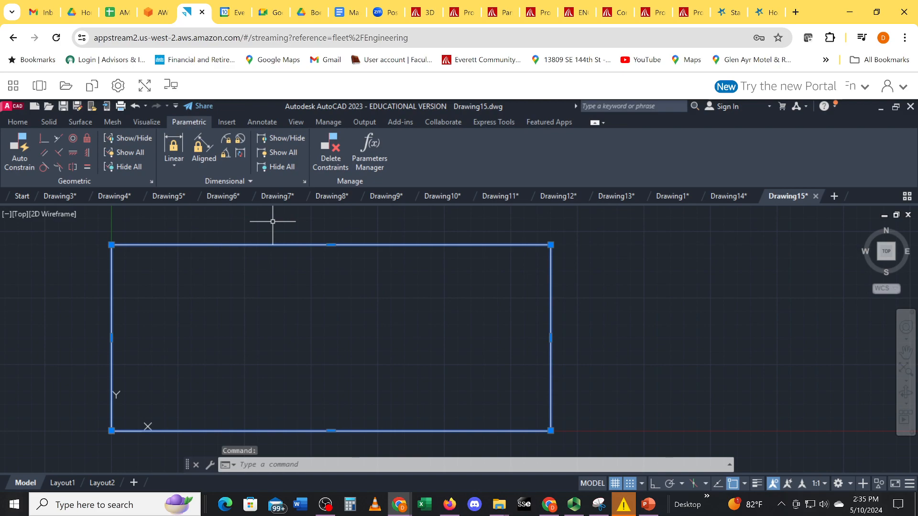
click(173, 162)
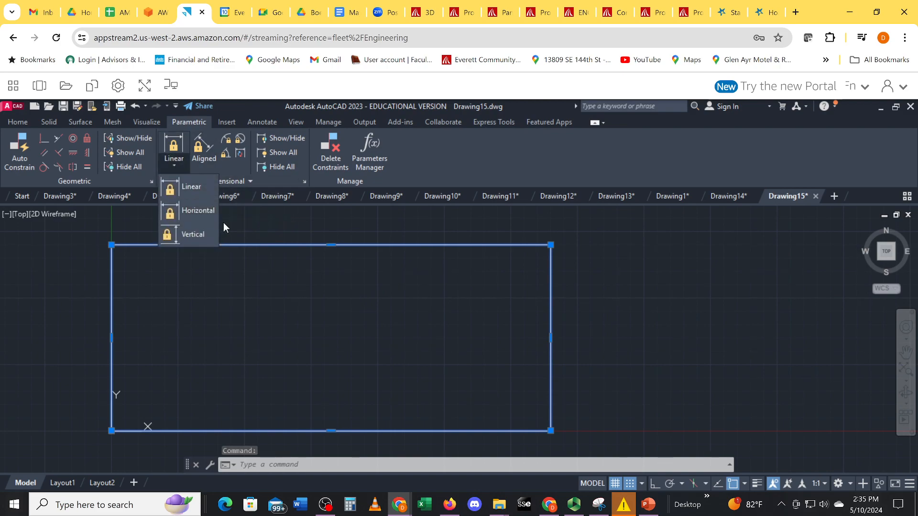
click(198, 211)
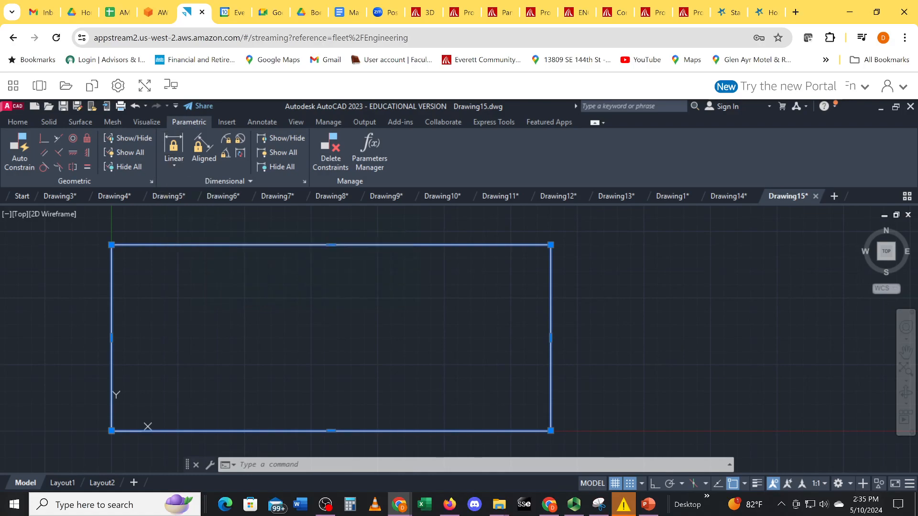
click(245, 245)
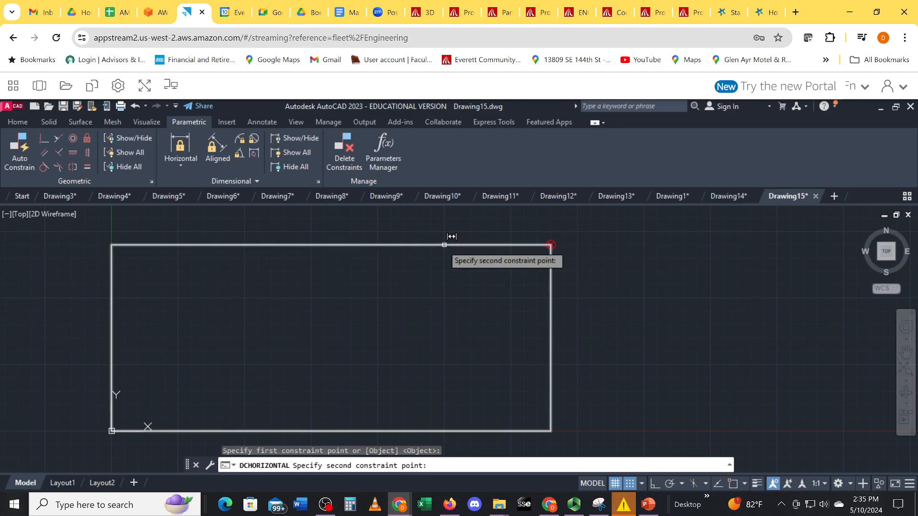
click(550, 246)
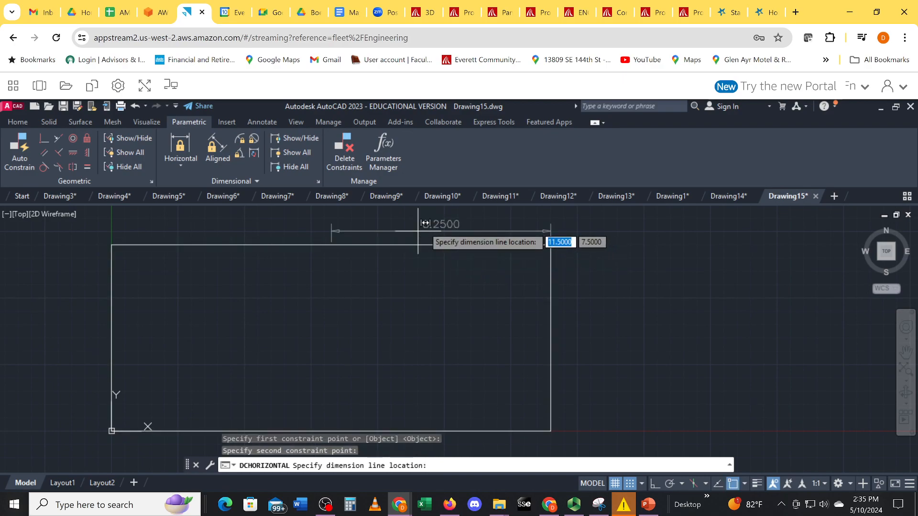
click(478, 232)
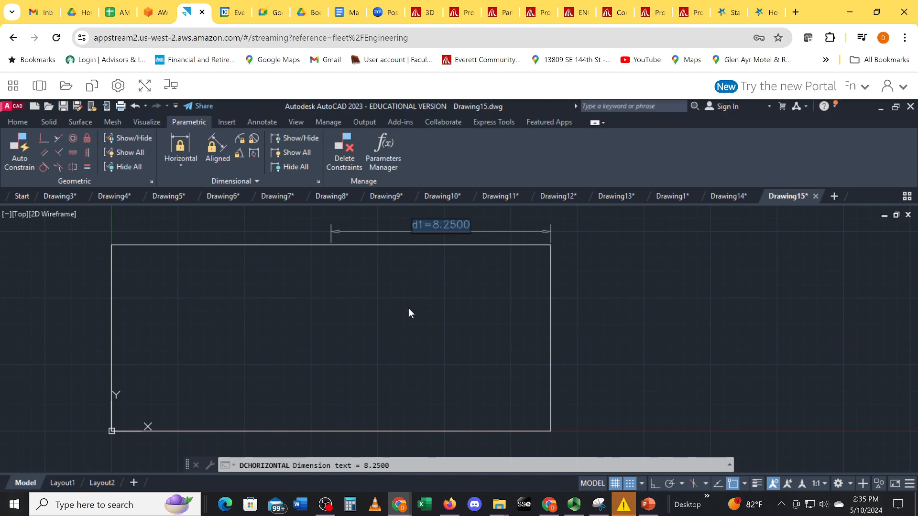
key(Return)
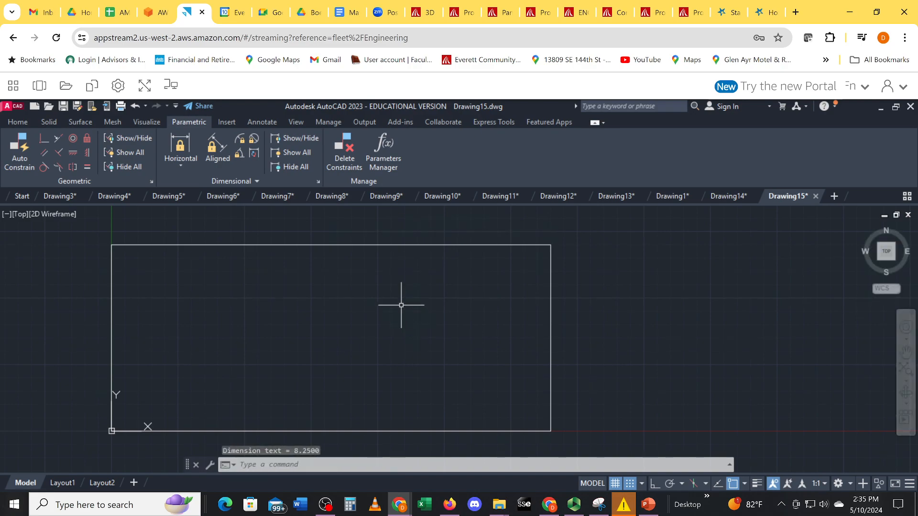
Try a horizontal dimensional constraint of 17 between the ends of the rectangle's top edge, and undo it
click(174, 146)
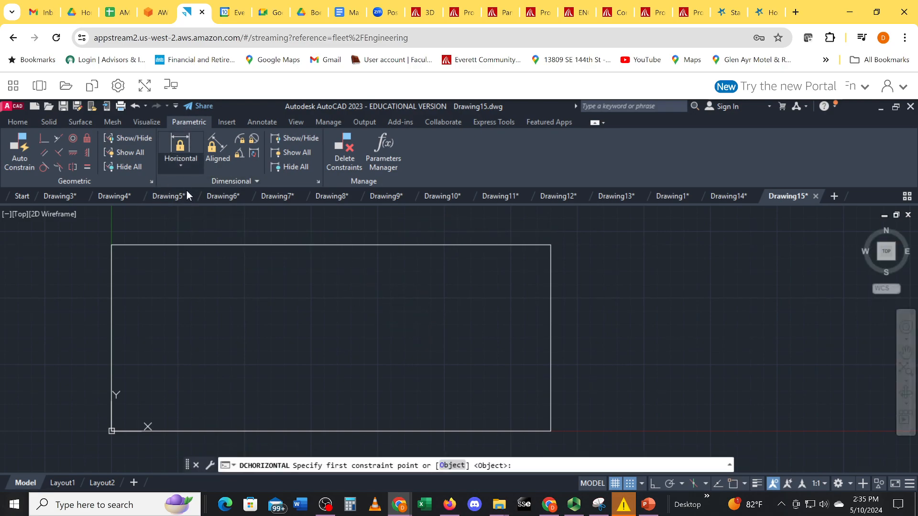
click(113, 245)
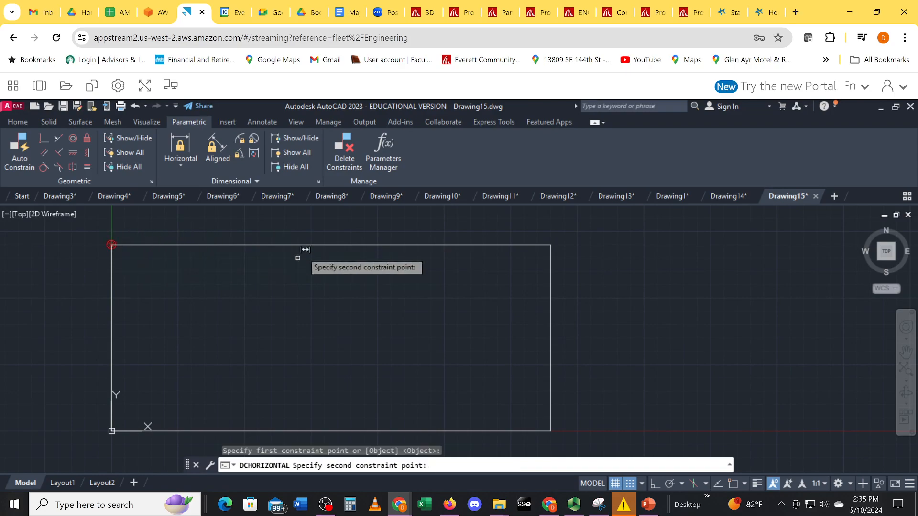
click(550, 245)
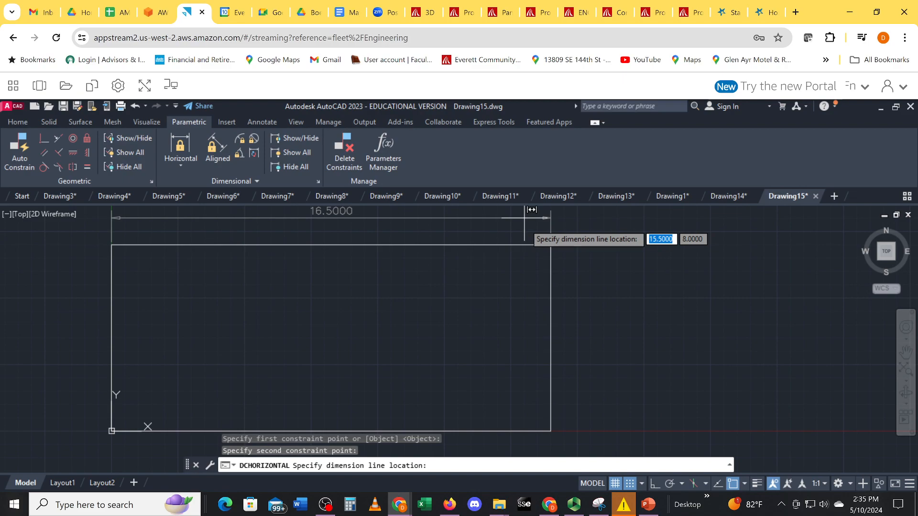
click(524, 218)
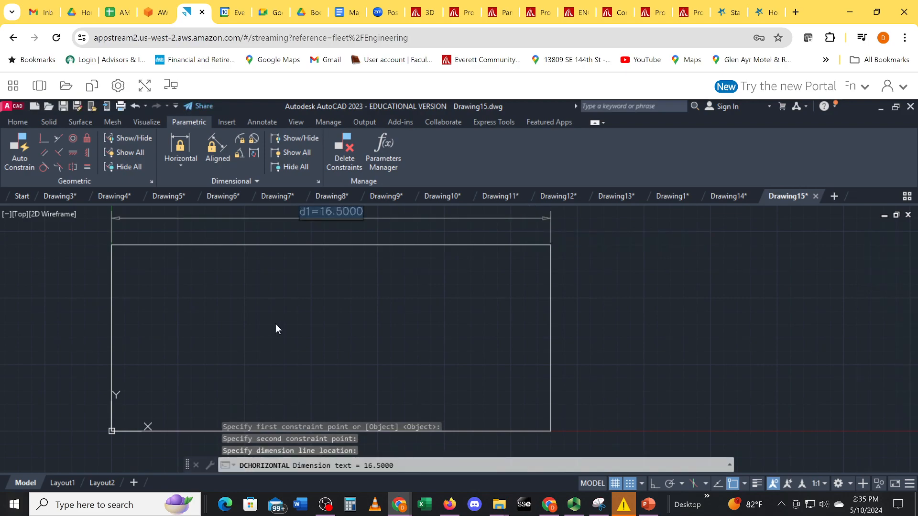
text(17)
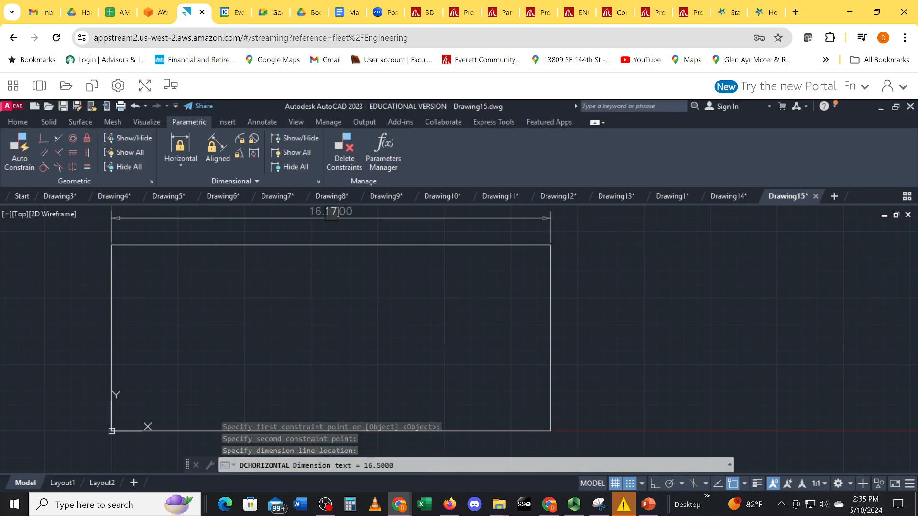
key(Return)
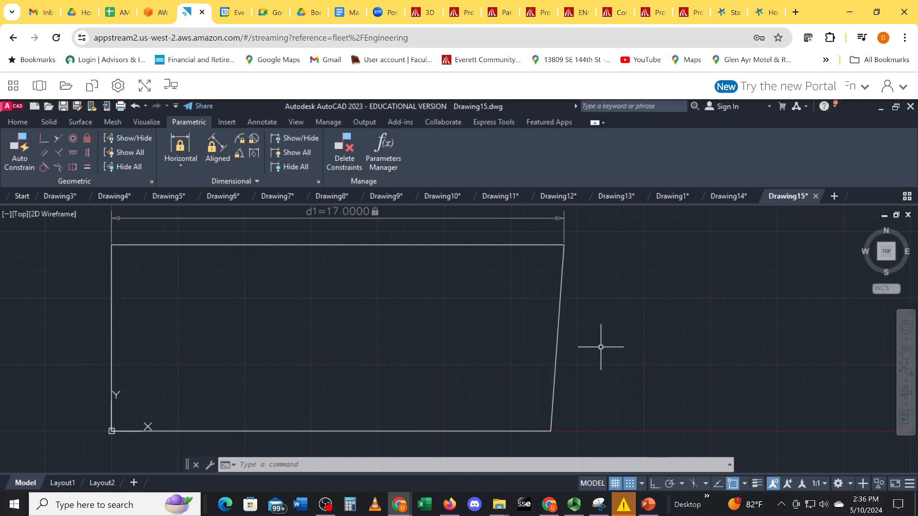
key(ctrl+z)
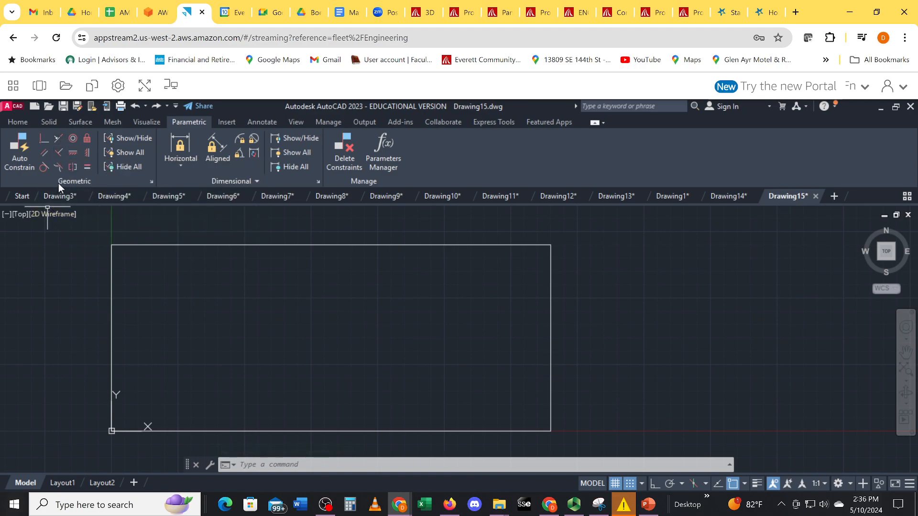
Constrain the rectangle's right edge to be vertical and add a horizontal dimensional constraint of 17 across the top edge
click(91, 151)
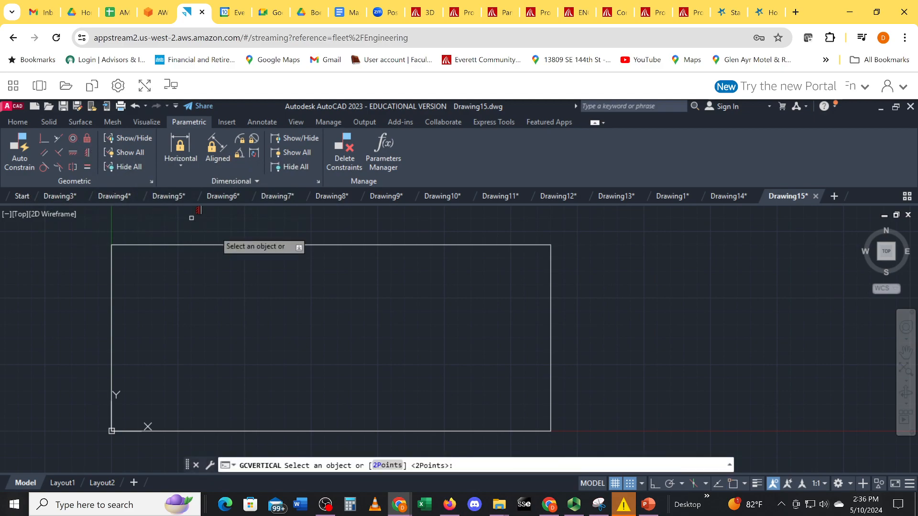
click(551, 324)
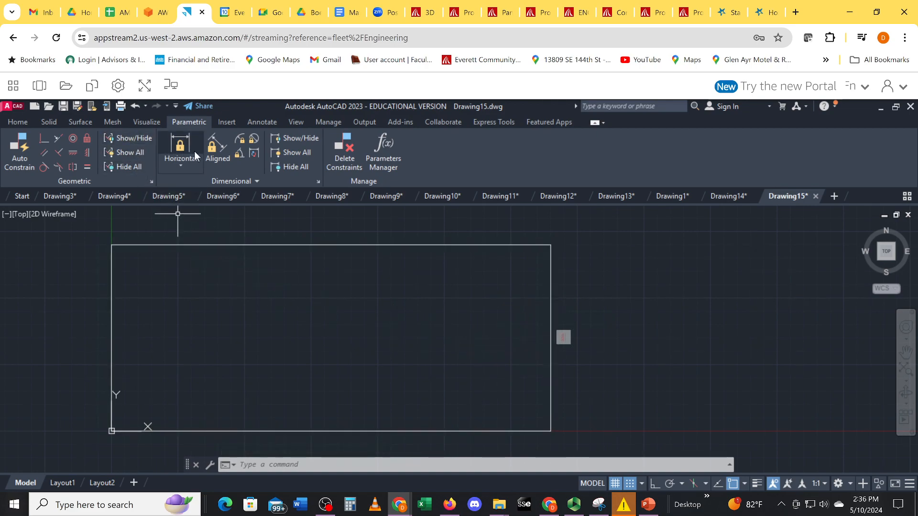
click(177, 150)
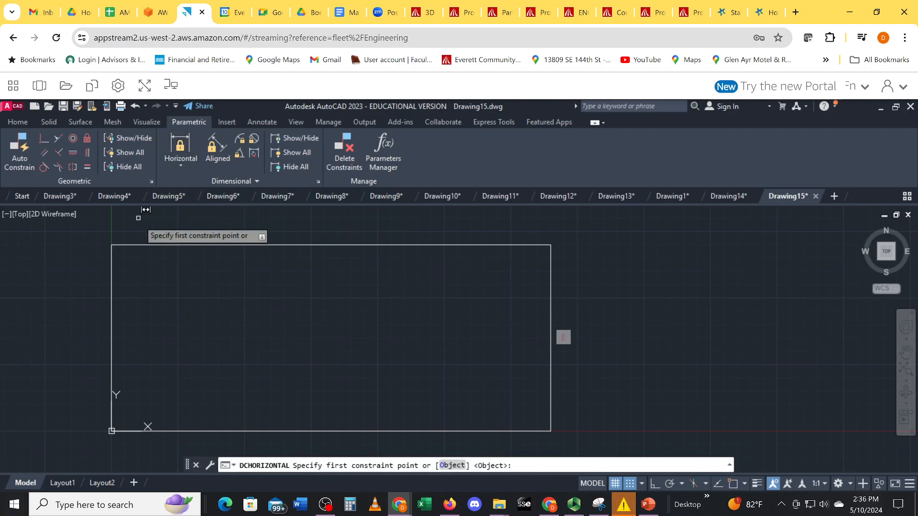
click(124, 245)
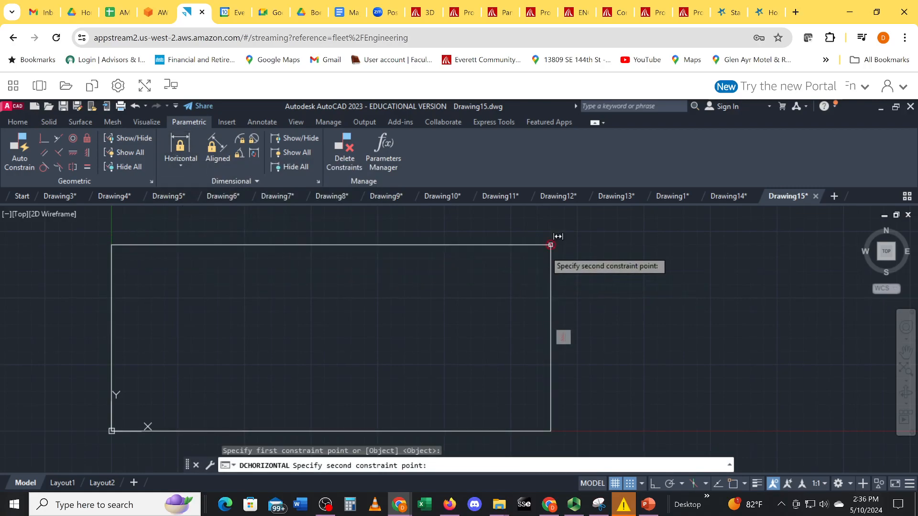
click(551, 245)
click(504, 218)
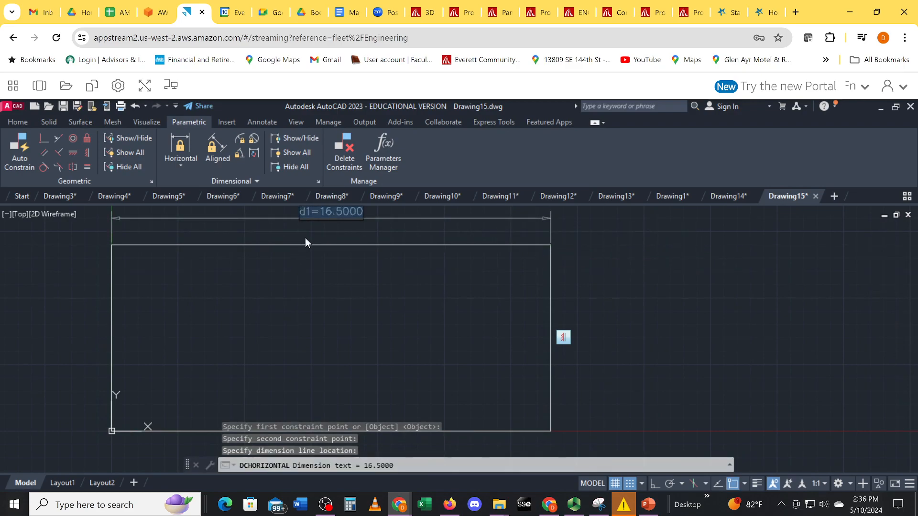
text(17)
key(Return)
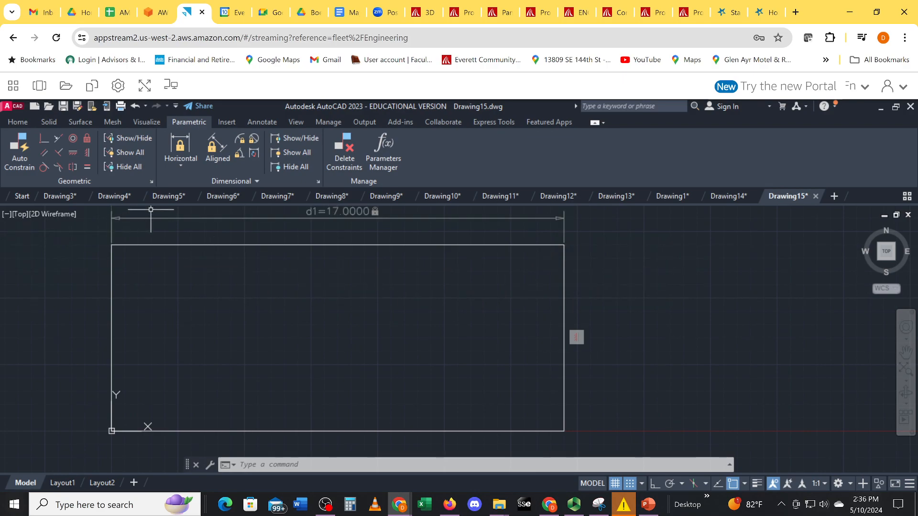
click(182, 167)
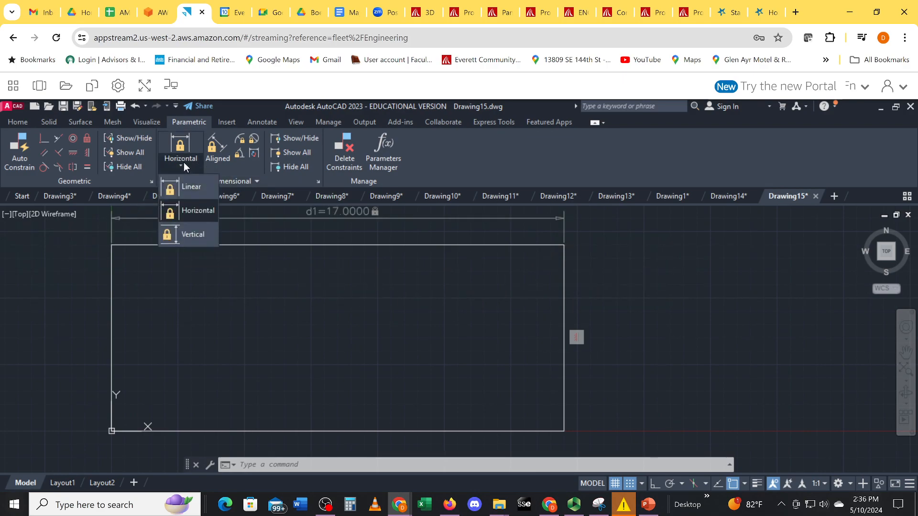
click(198, 231)
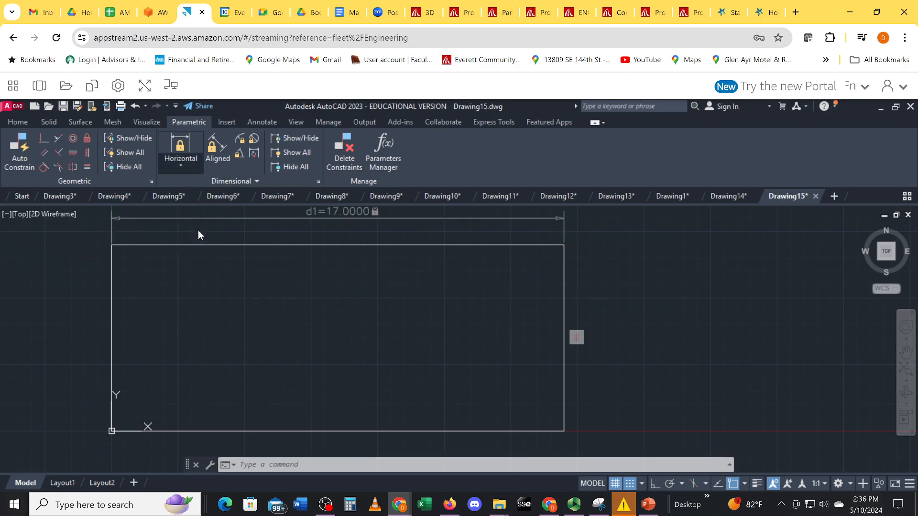
click(103, 324)
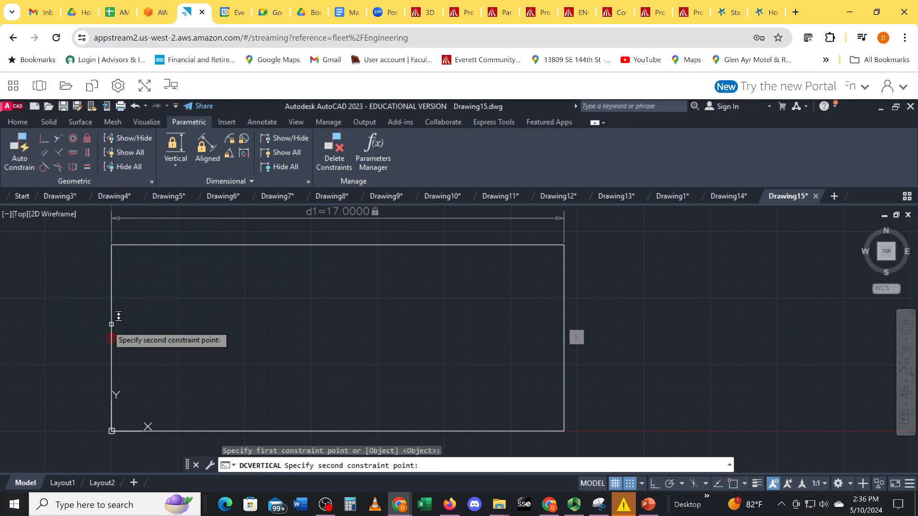
Add a vertical dimensional constraint between the two corners of the rectangle's left edge, placed outside the shape
click(170, 164)
click(175, 234)
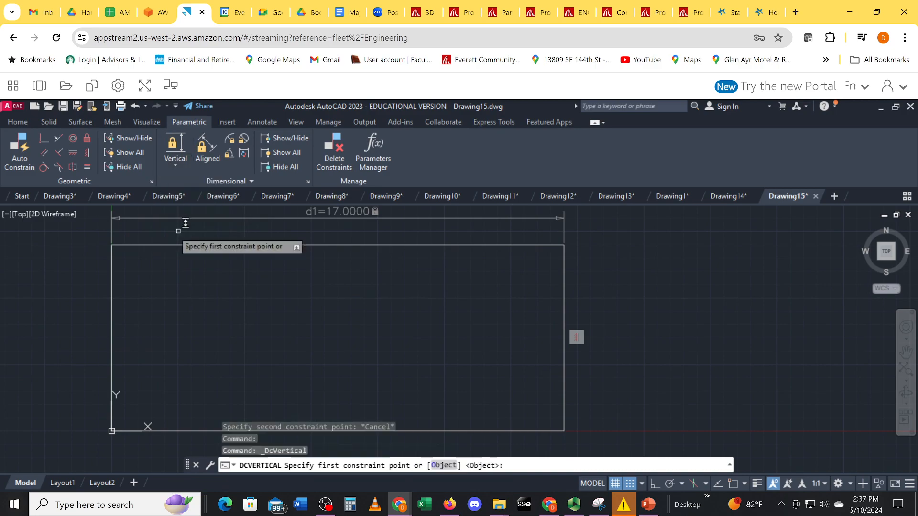
click(111, 431)
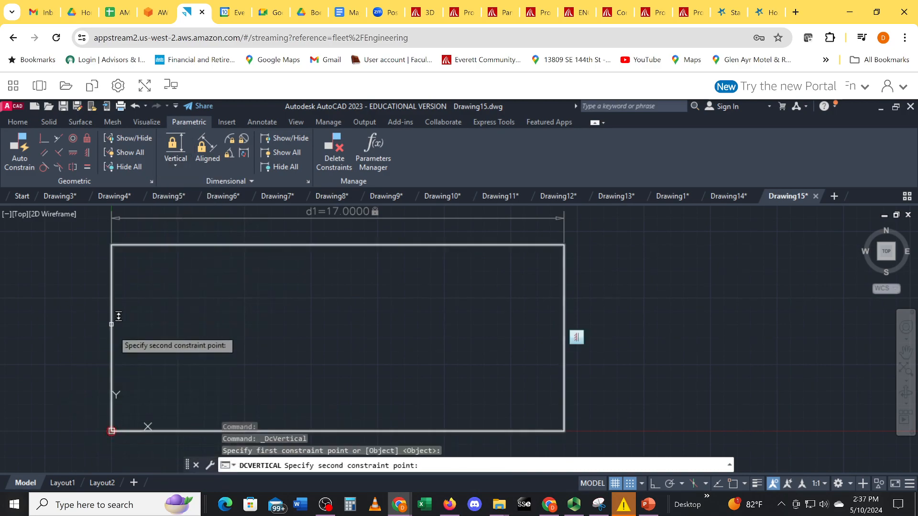
click(115, 247)
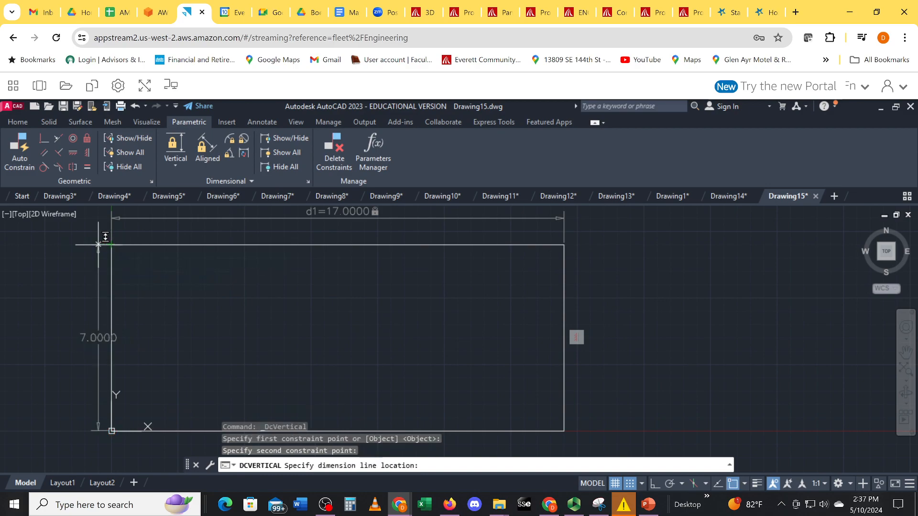
click(58, 311)
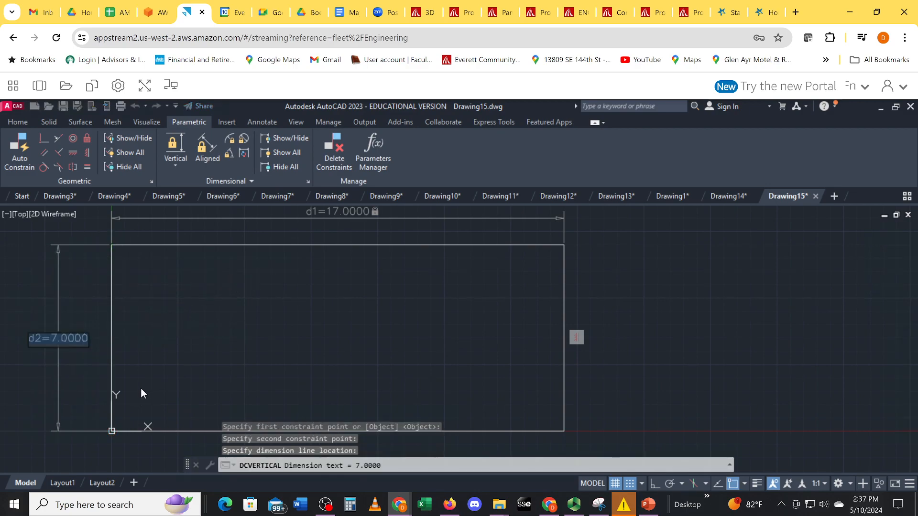
click(63, 346)
double_click(62, 344)
click(61, 340)
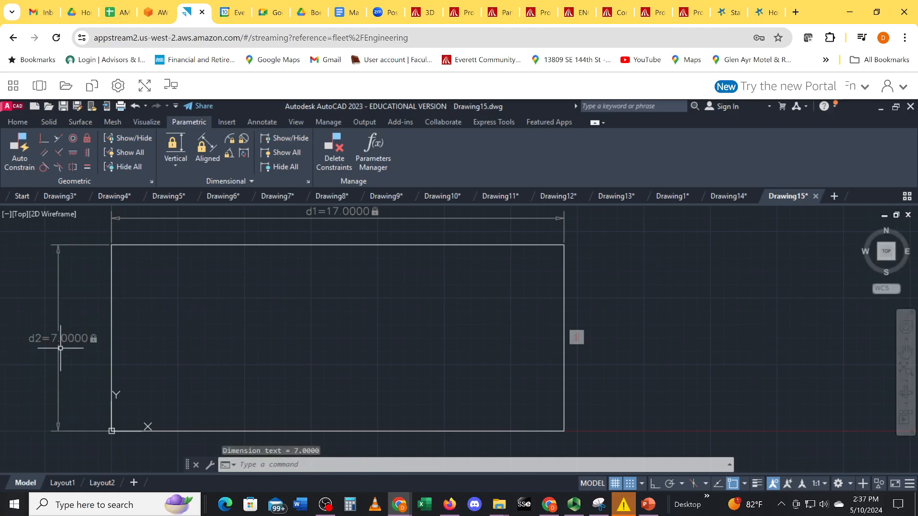
Set the vertical dimensional constraint on the rectangle's left edge to 8
click(61, 333)
click(62, 335)
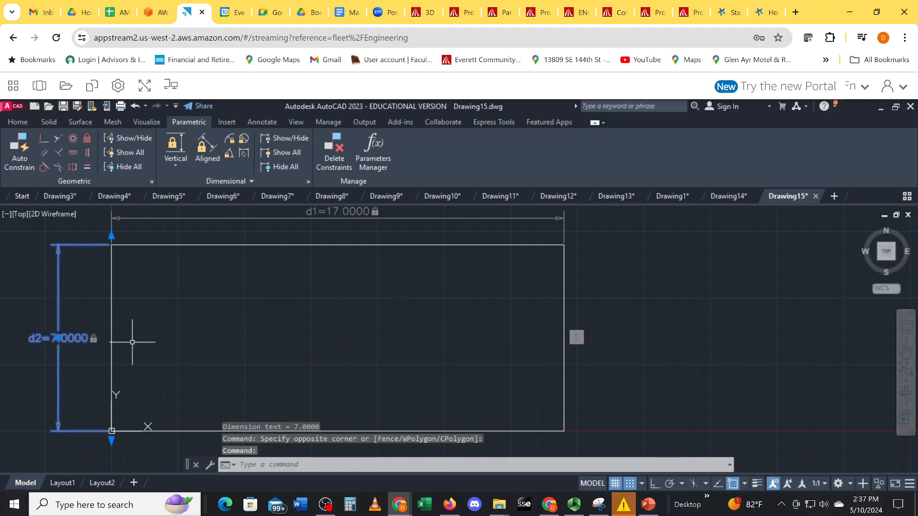
double_click(78, 337)
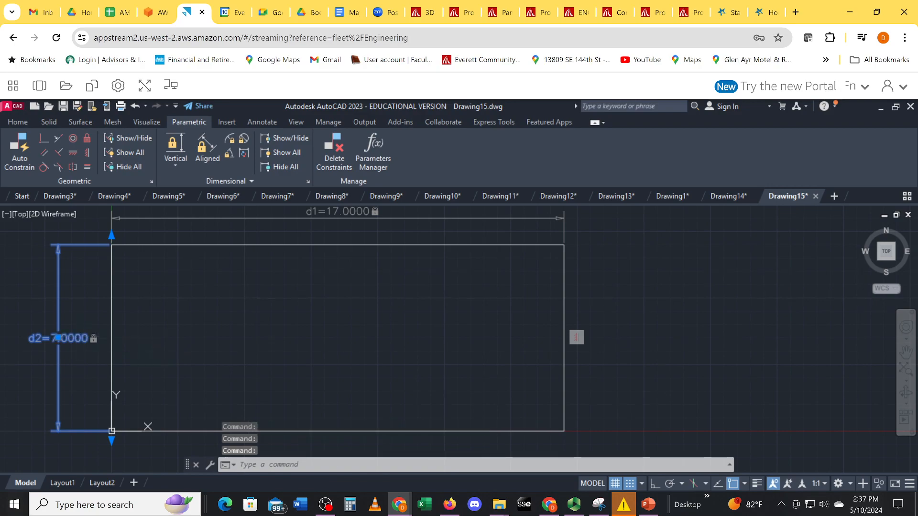
double_click(78, 337)
text(8)
key(Return)
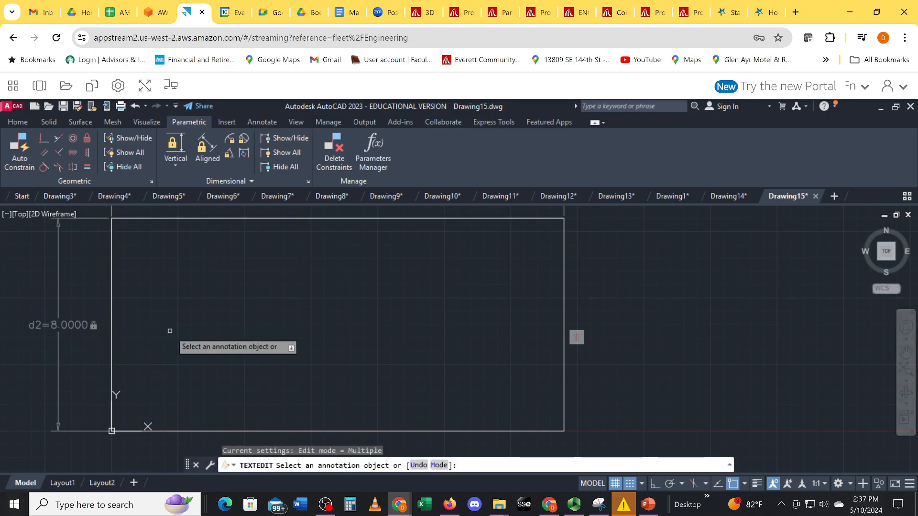
Offset the 17 by 8 rectangle inward by 1 using a through point to create a smaller rectangle inside it
scroll(180, 337, down, 2)
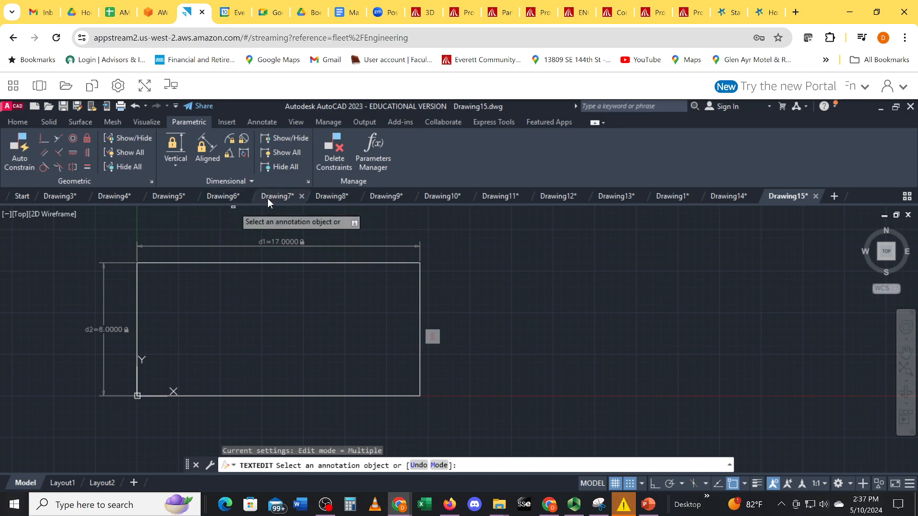
click(24, 120)
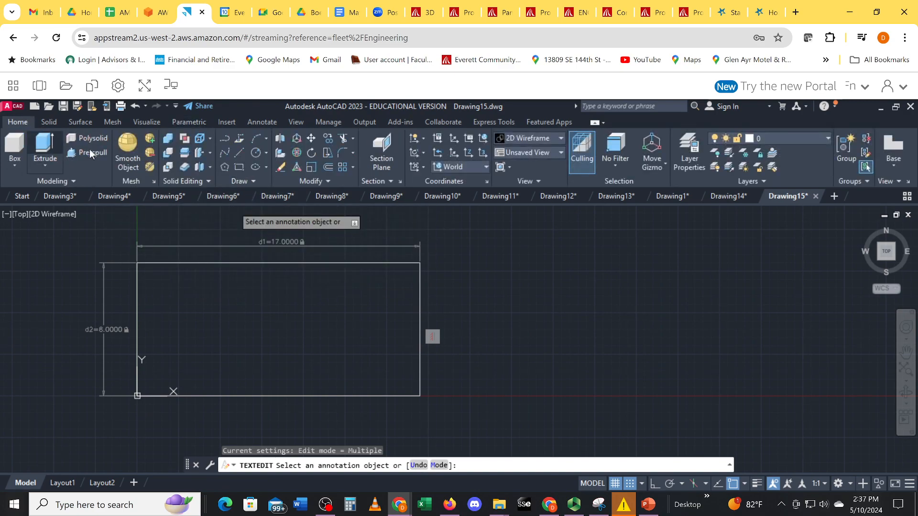
click(330, 167)
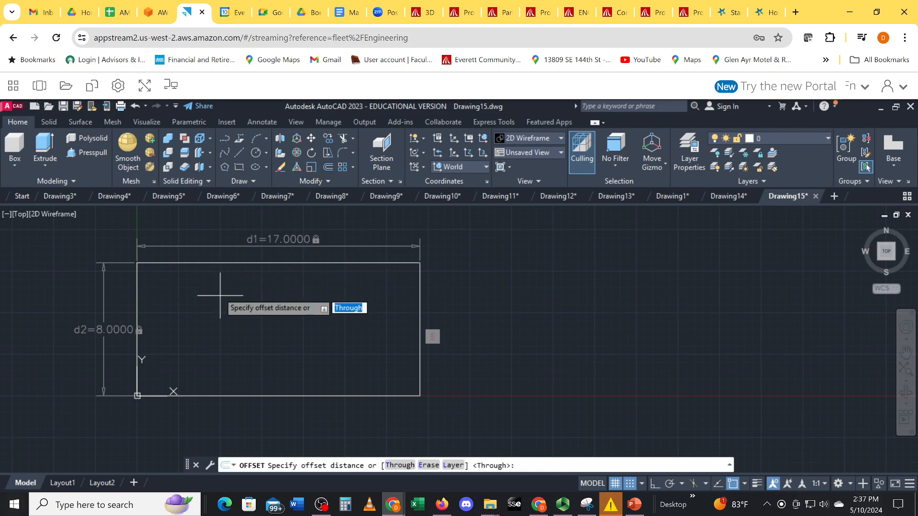
key(Return)
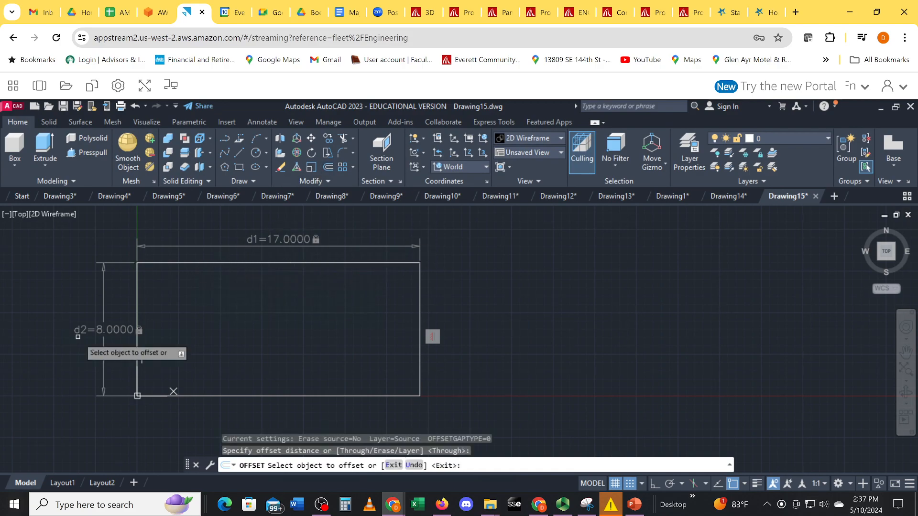
click(222, 264)
click(219, 260)
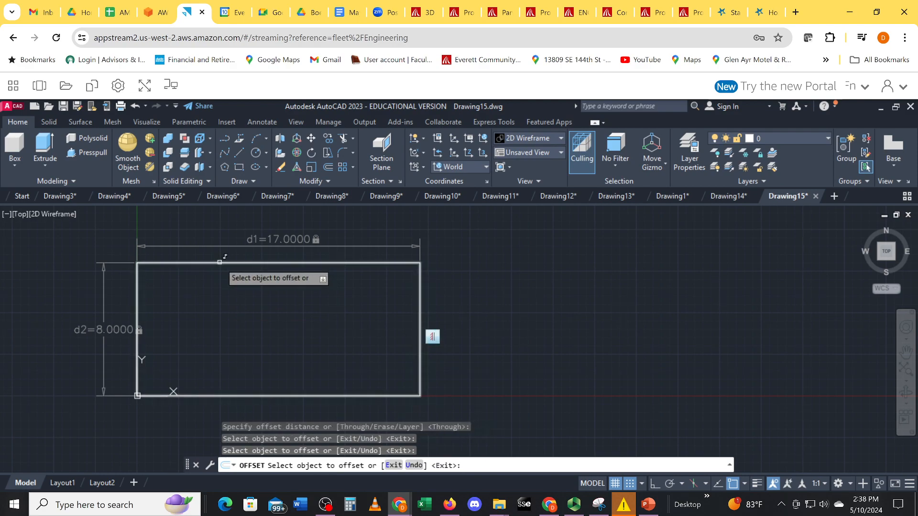
click(219, 262)
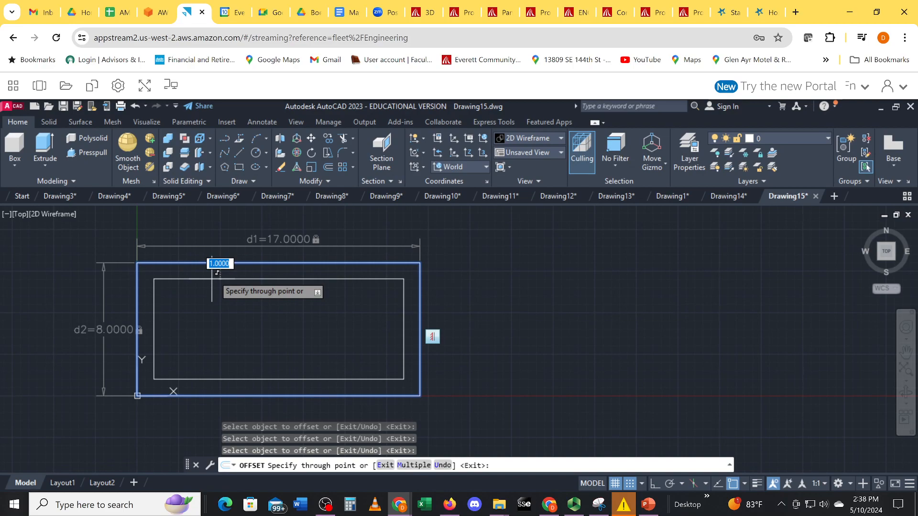
click(212, 278)
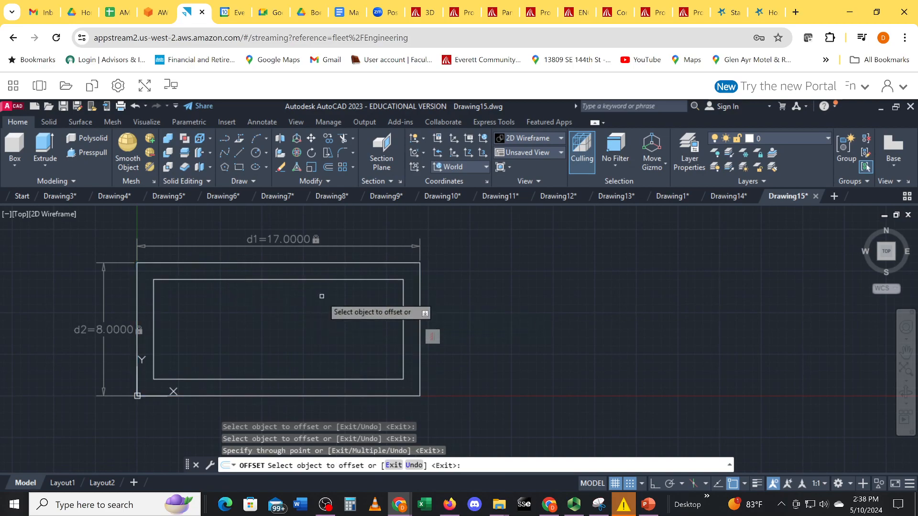
click(282, 242)
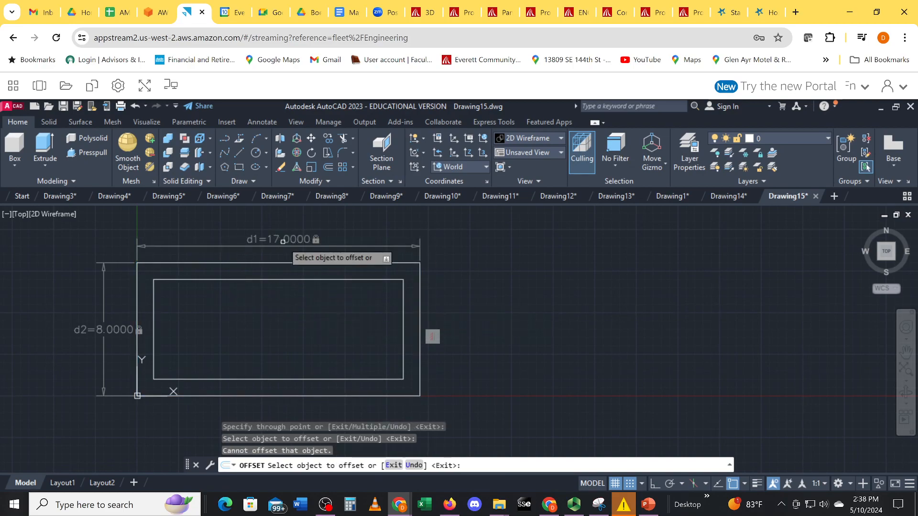
click(281, 241)
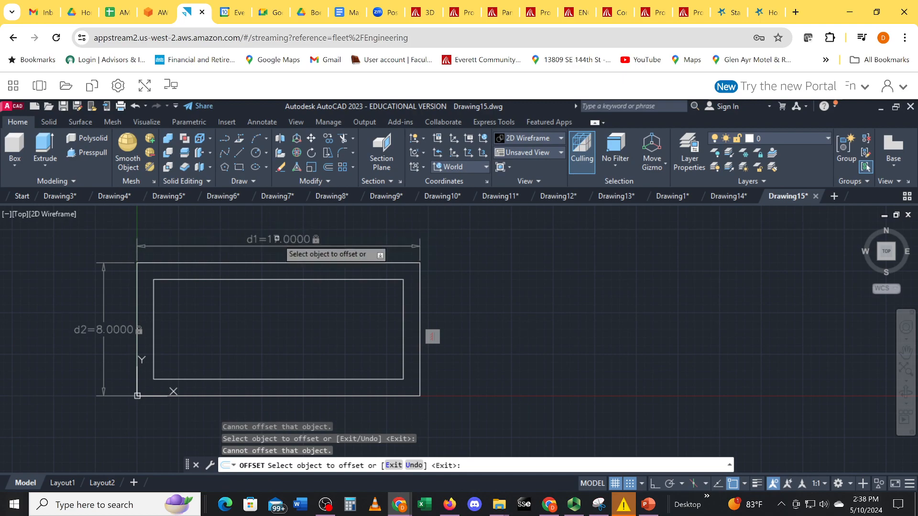
key(Escape)
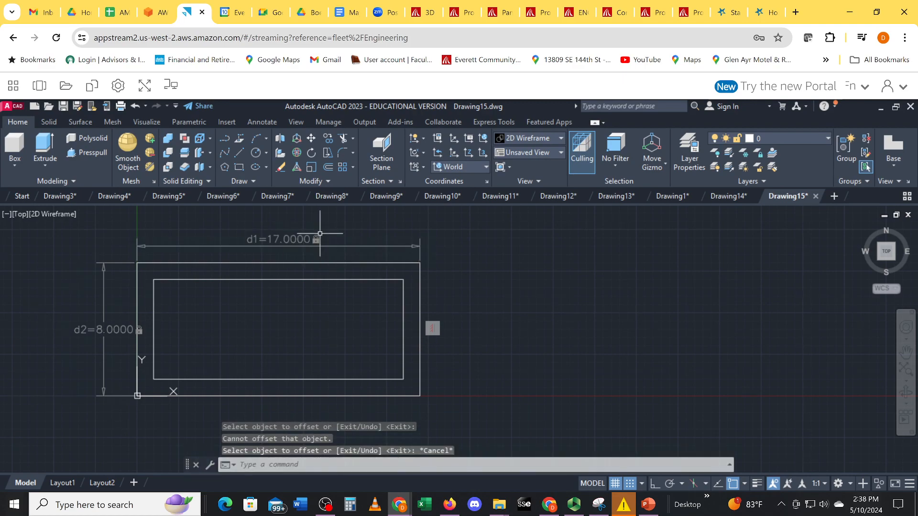
Try a value of 18 for the outer rectangle's horizontal dimensional constraint, and undo the change
click(272, 237)
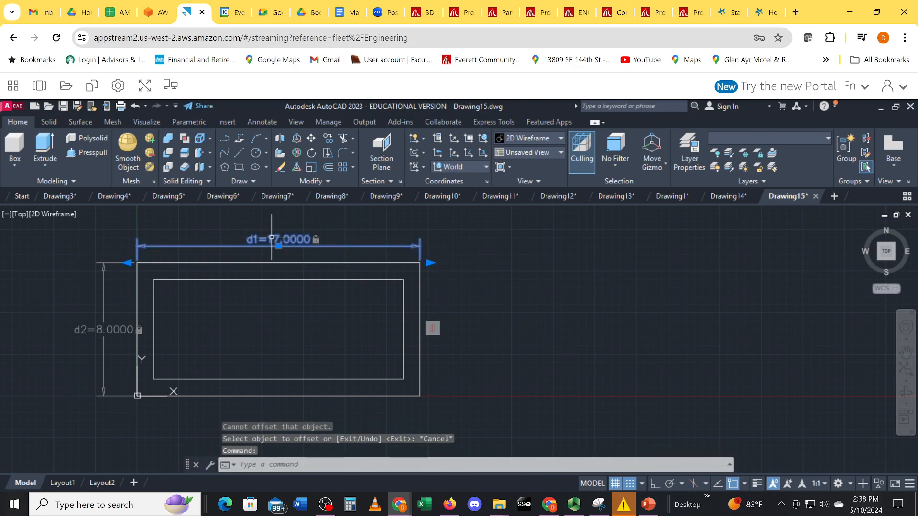
double_click(271, 237)
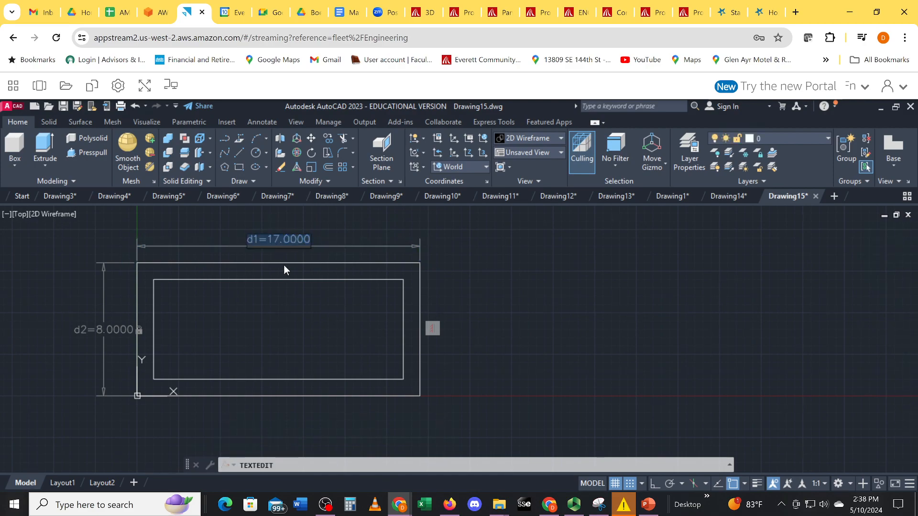
text(18)
key(Return)
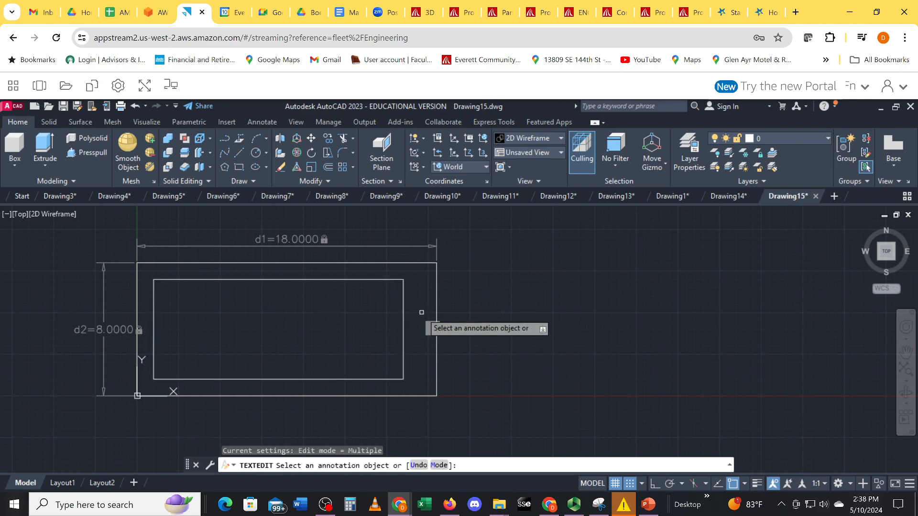
key(ctrl+z)
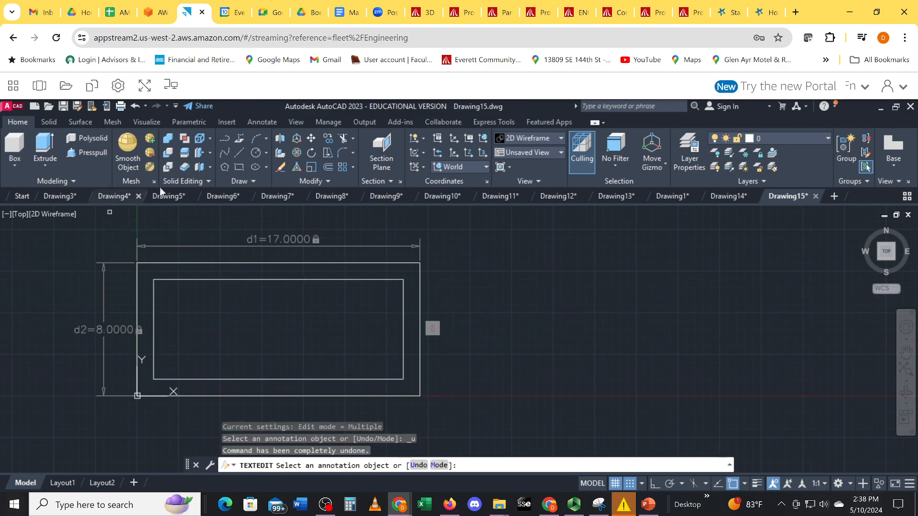
Add a linear dimensional constraint of 1 between the right edges of the inner and outer rectangles, placed outside the shape
click(179, 122)
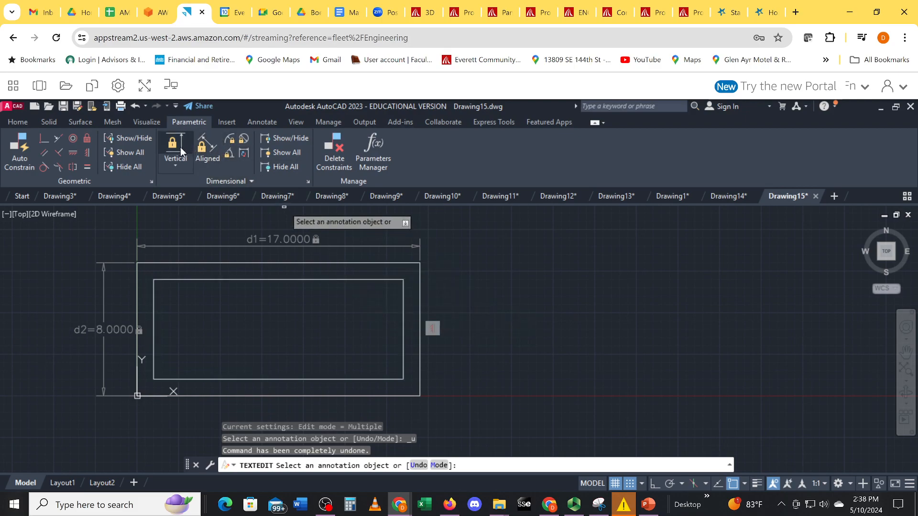
click(180, 165)
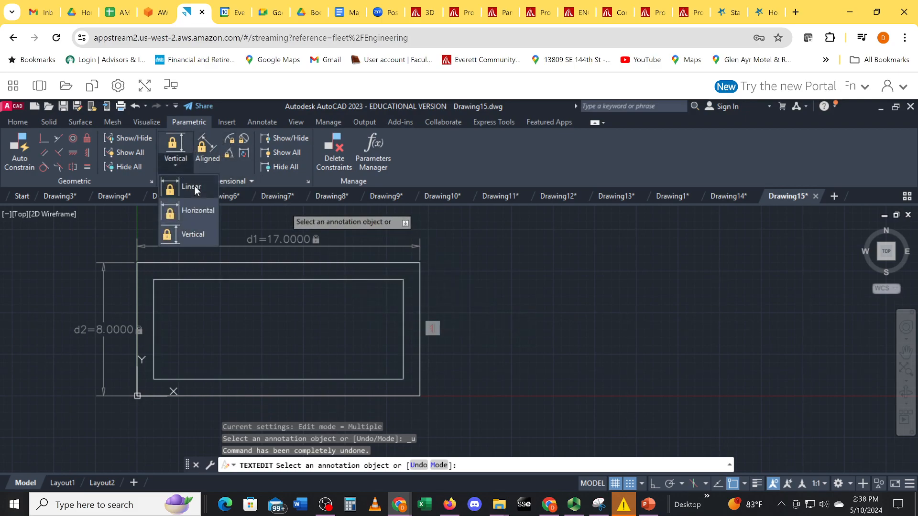
click(191, 187)
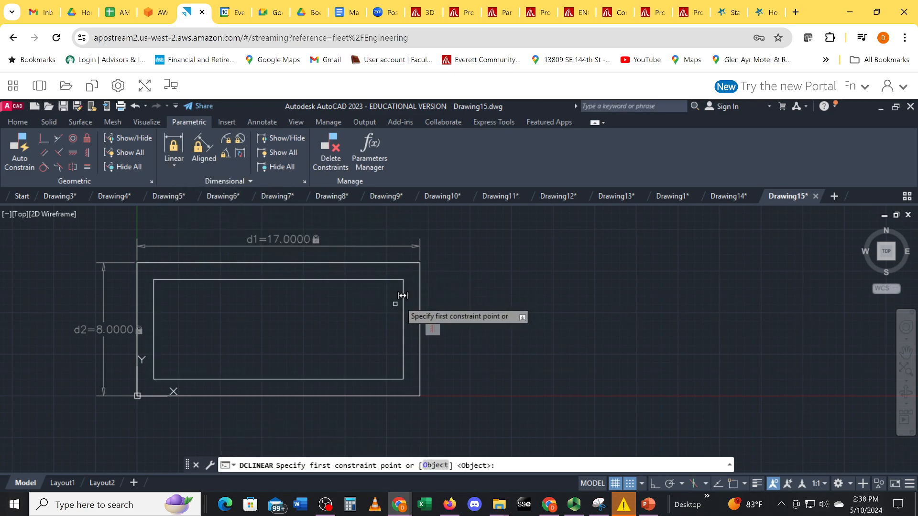
click(409, 294)
click(421, 296)
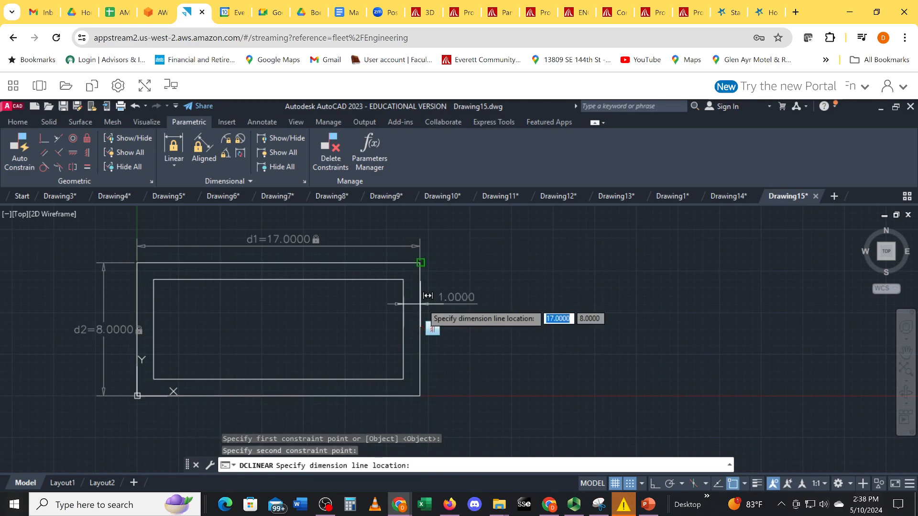
click(457, 293)
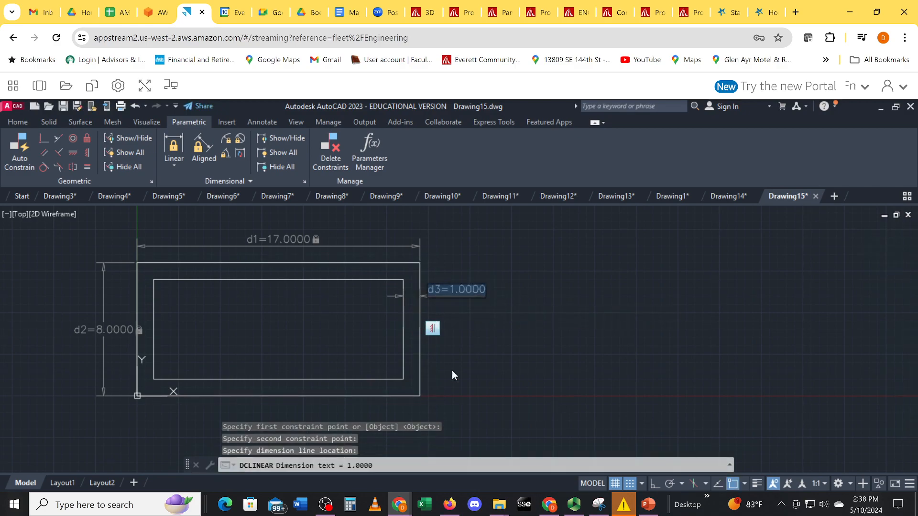
click(294, 244)
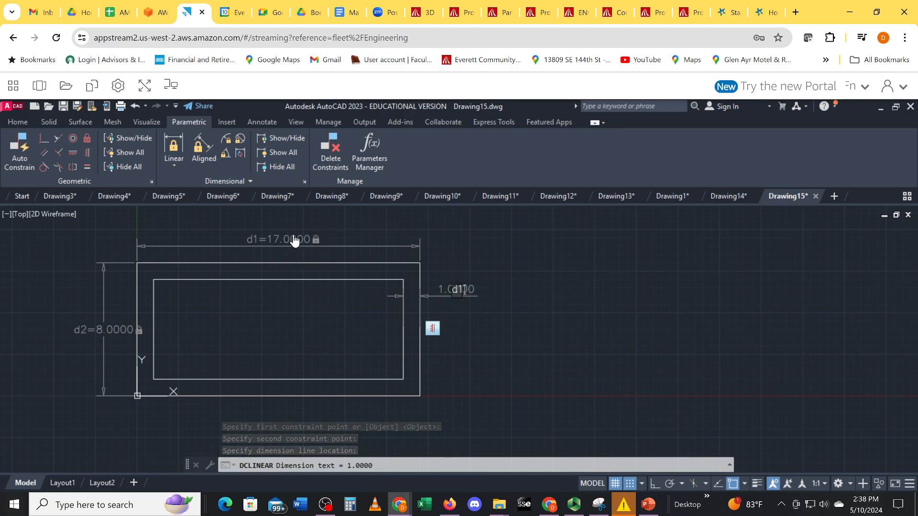
click(294, 241)
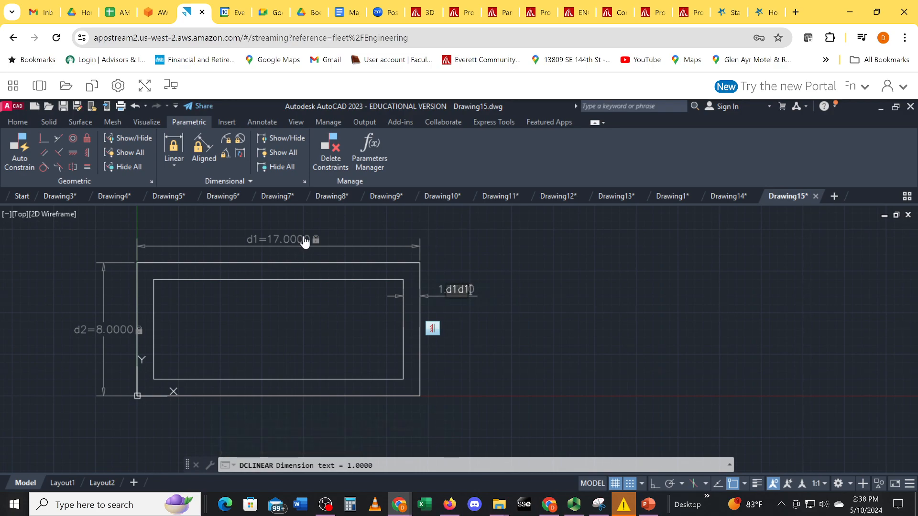
key(ctrl+z)
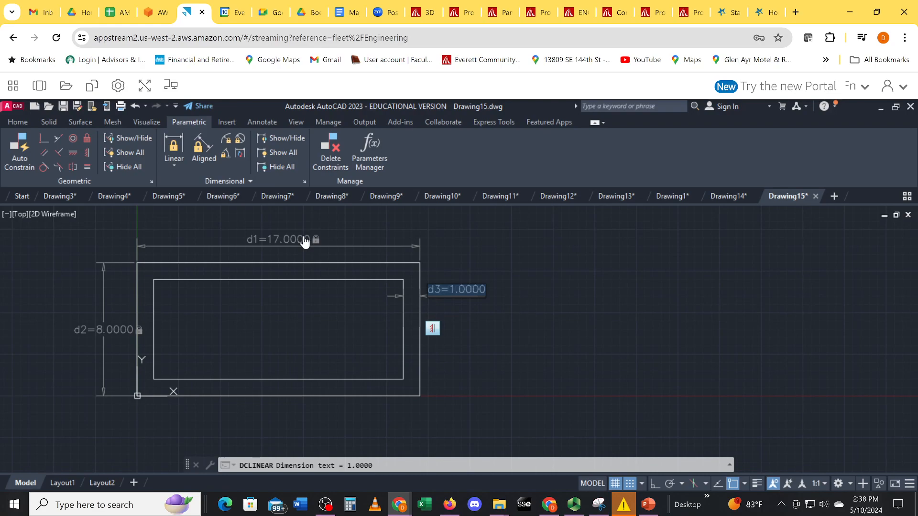
key(Return)
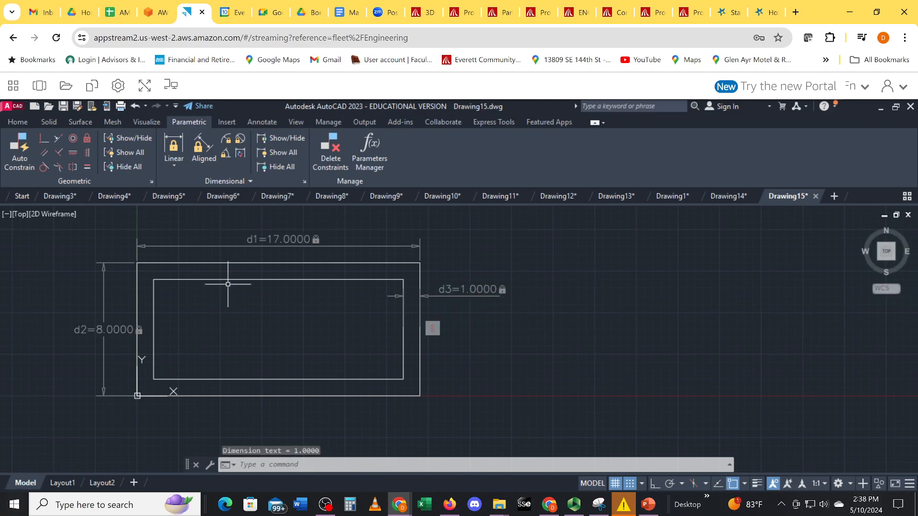
Set the horizontal dimensional constraint across the outer rectangle's top edge to 18
click(268, 236)
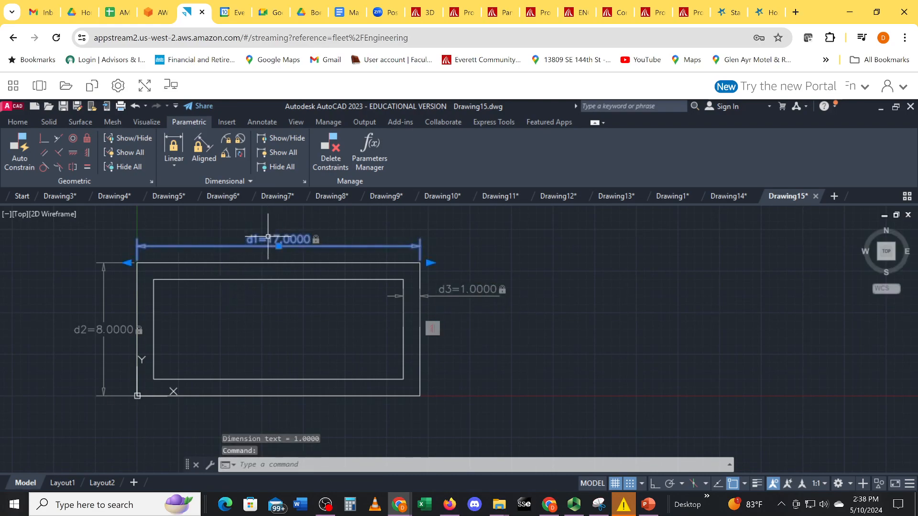
double_click(268, 237)
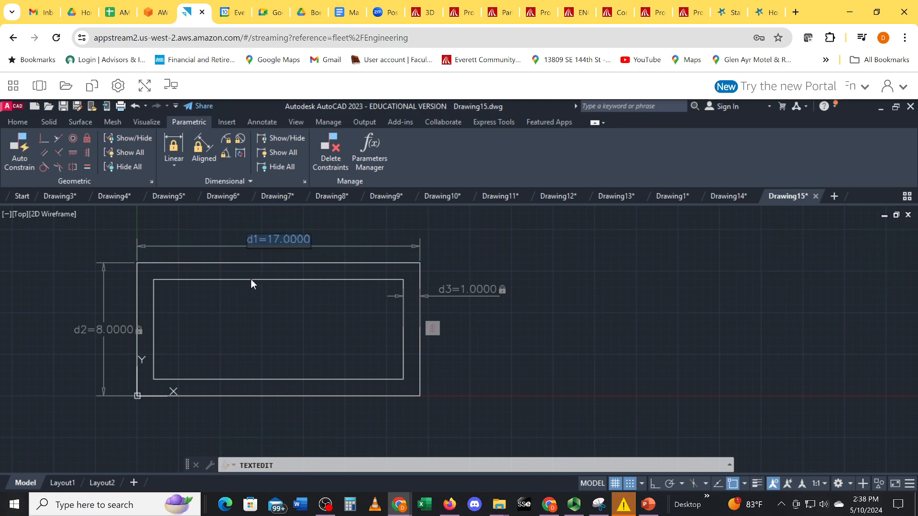
double_click(270, 241)
text(18)
key(Return)
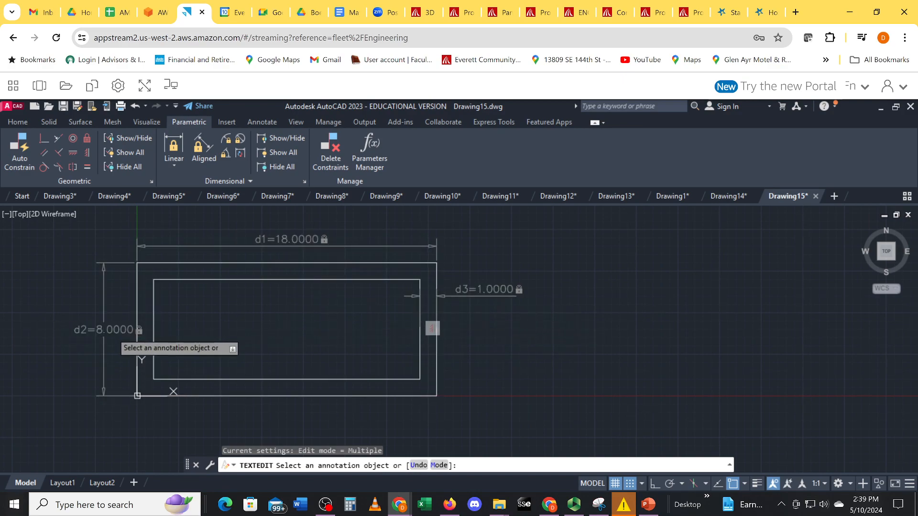
Try a value of 9 for the vertical dimensional constraint on the outer rectangle's left edge, and undo the change
click(113, 338)
click(108, 332)
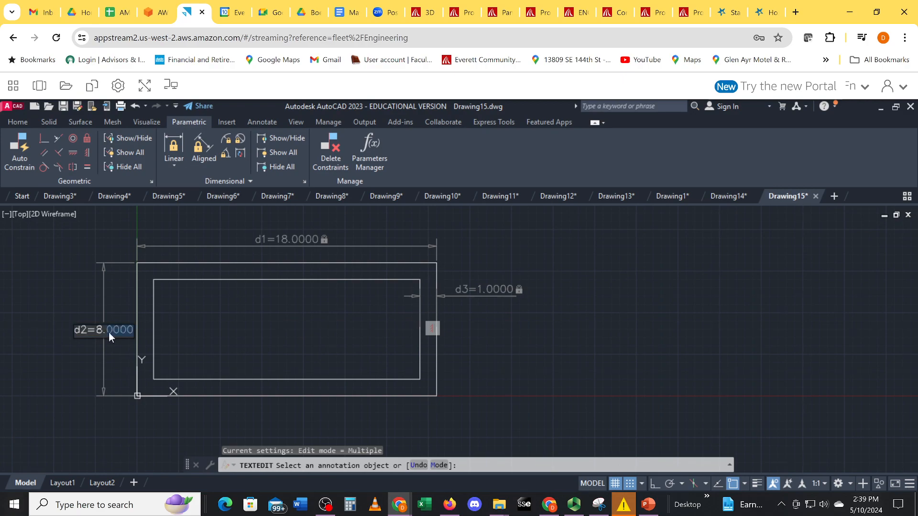
double_click(100, 331)
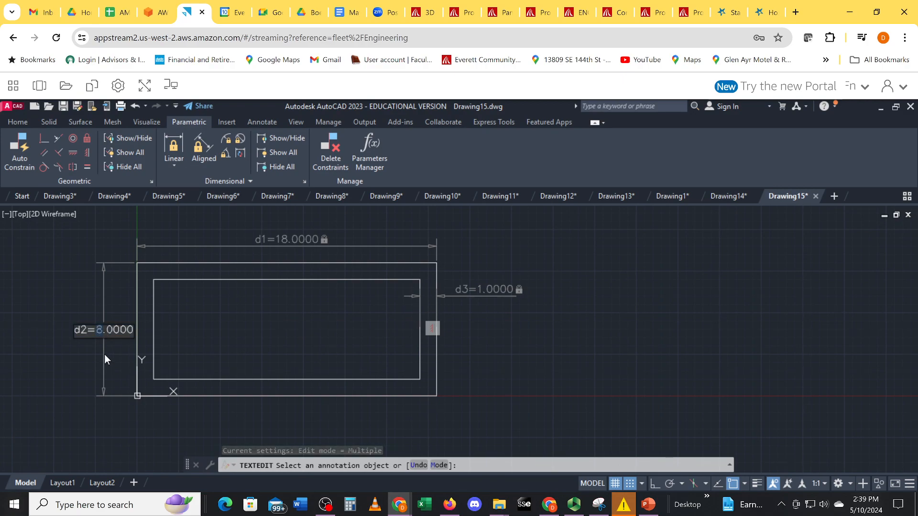
text(9)
key(Return)
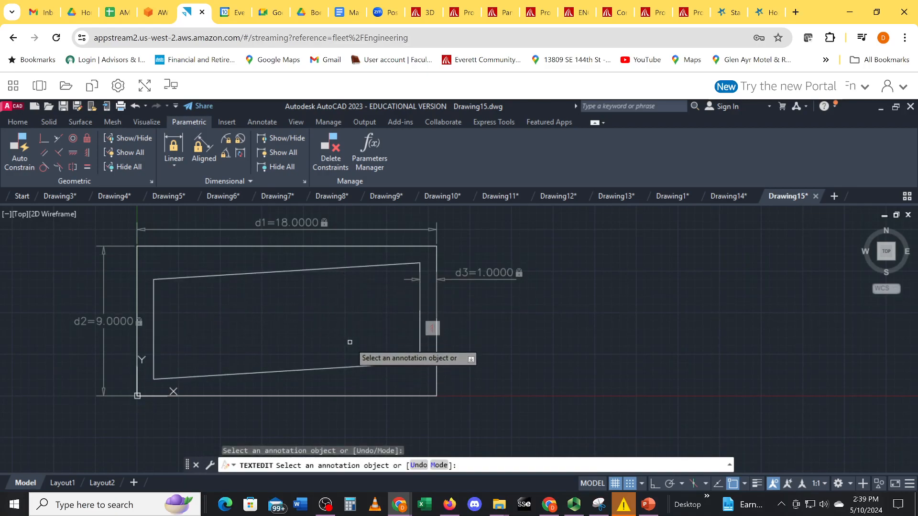
key(ctrl+z)
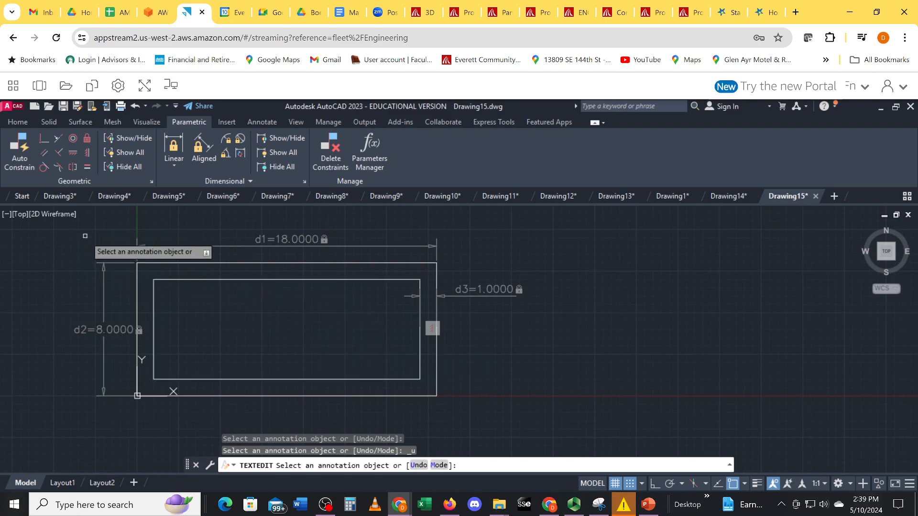
Apply horizontal geometric constraints to the top and bottom edges of the inner rectangle
click(216, 279)
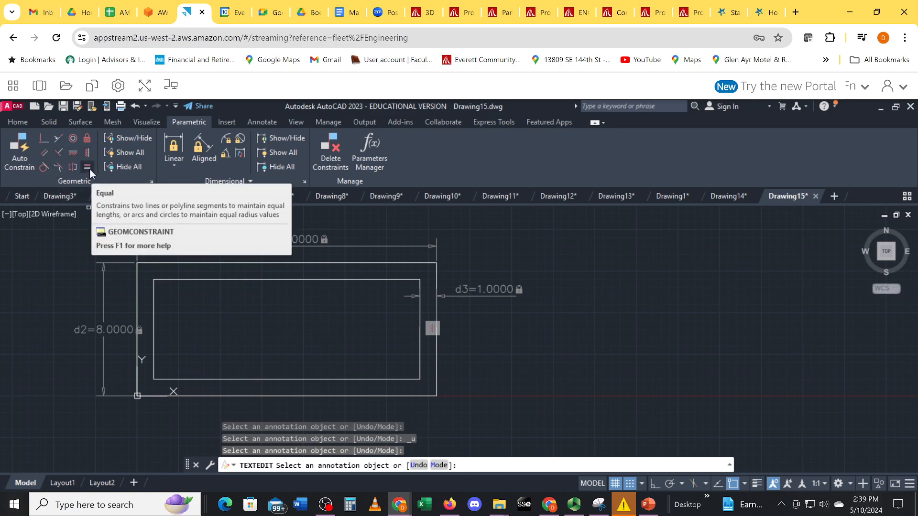
click(76, 154)
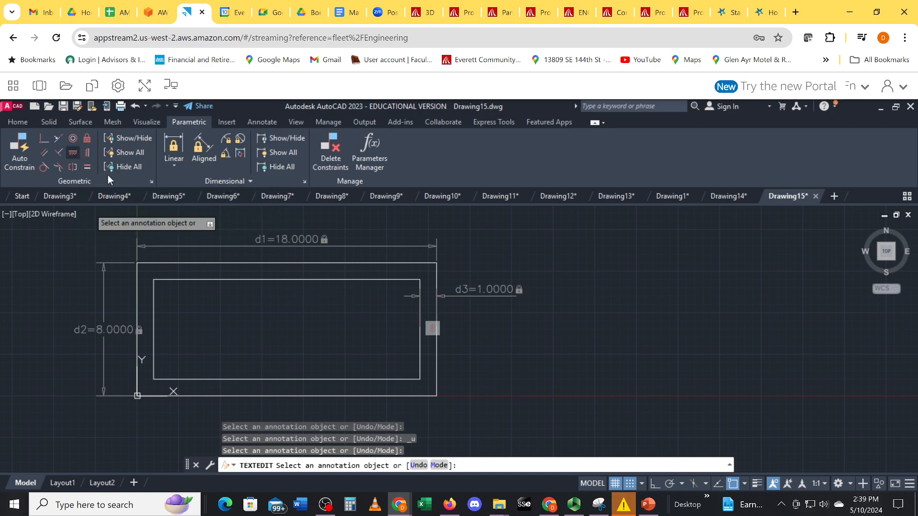
click(255, 279)
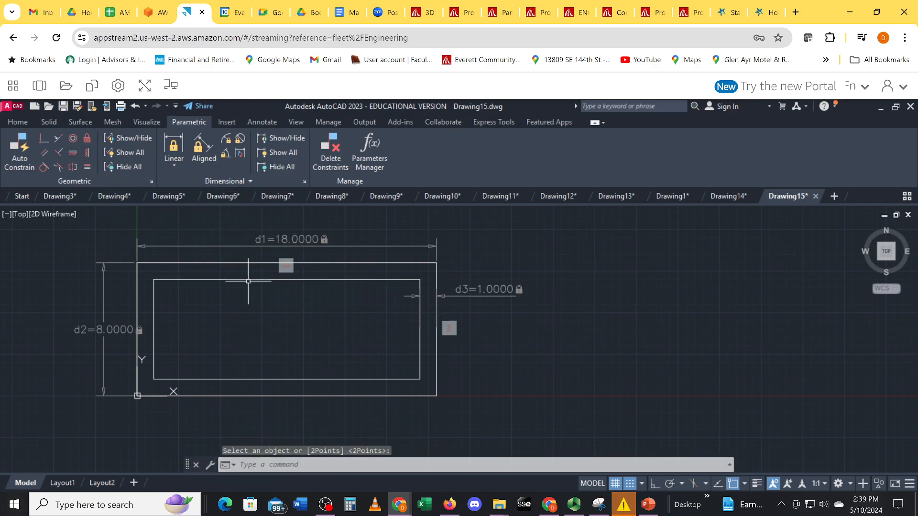
click(76, 154)
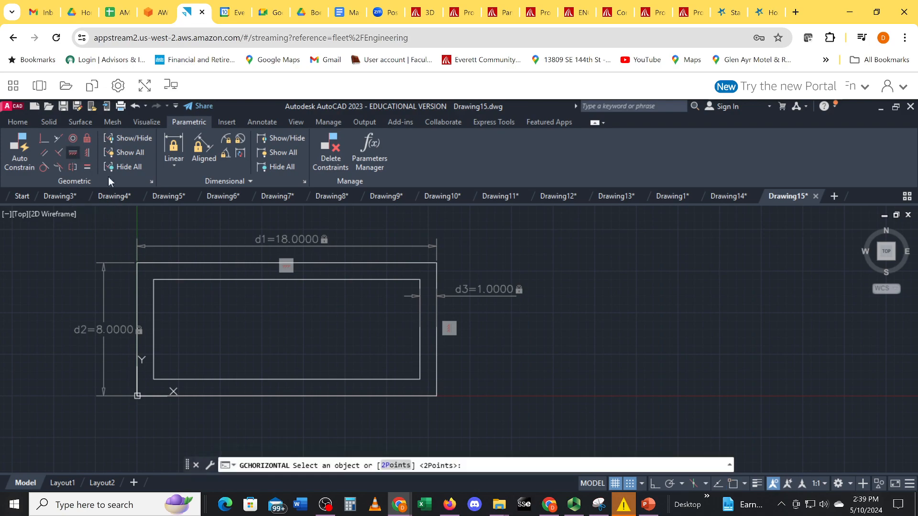
click(287, 379)
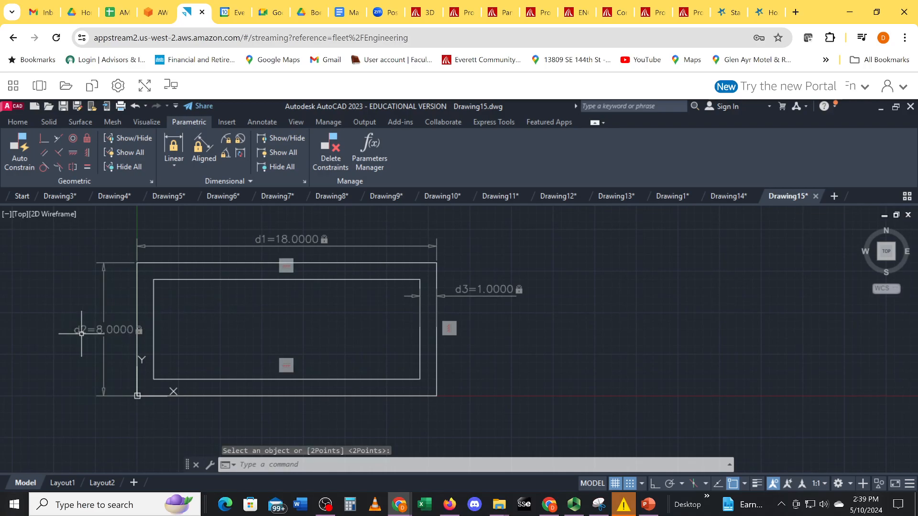
Set the vertical dimensional constraint on the outer rectangle's left edge to 9
click(99, 331)
double_click(102, 330)
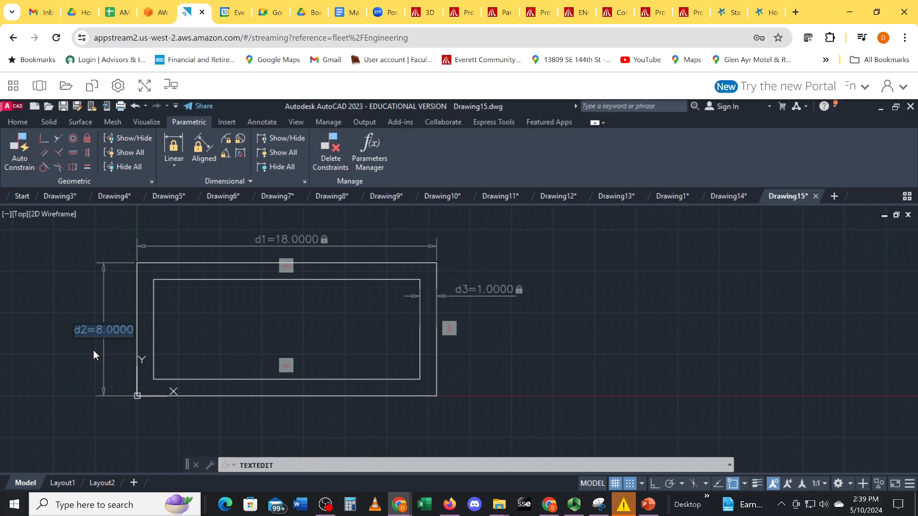
text(9)
key(Return)
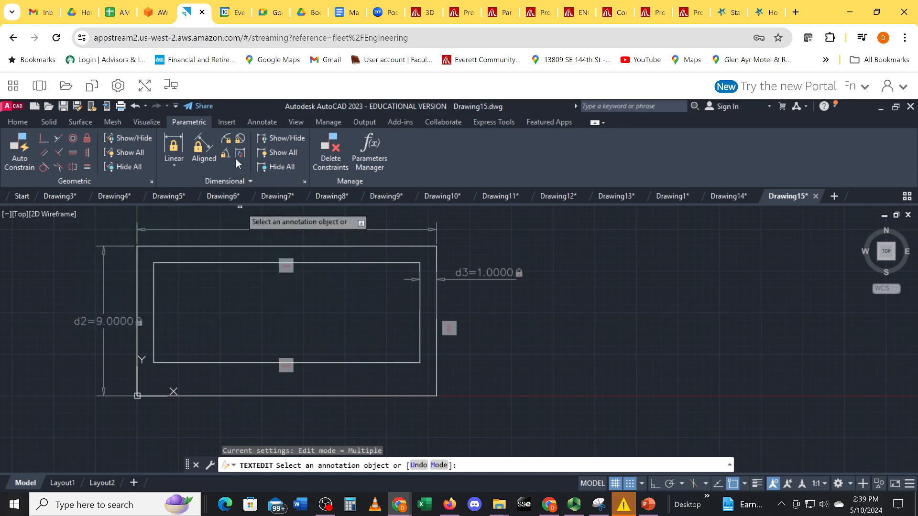
Try a vertical dimensional constraint of 1 between the bottom edges of the inner and outer rectangles, and undo it
click(175, 146)
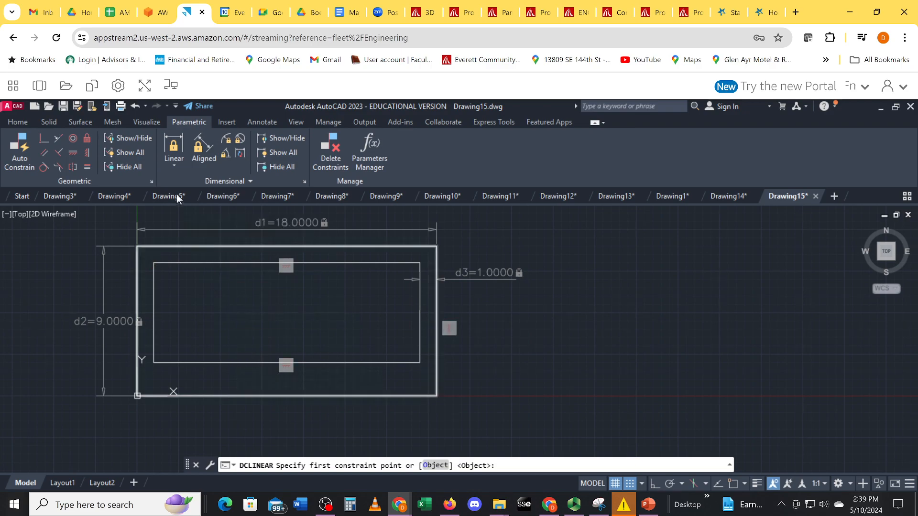
click(173, 162)
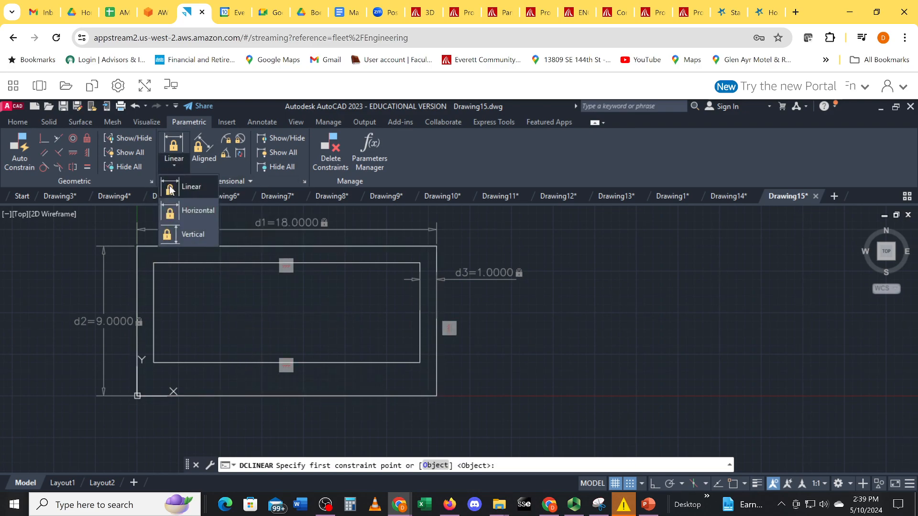
click(175, 233)
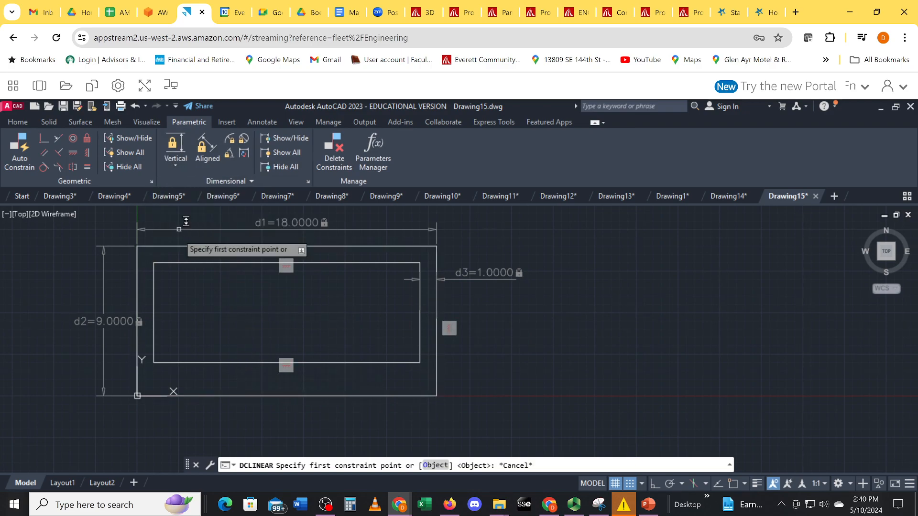
click(250, 362)
click(249, 395)
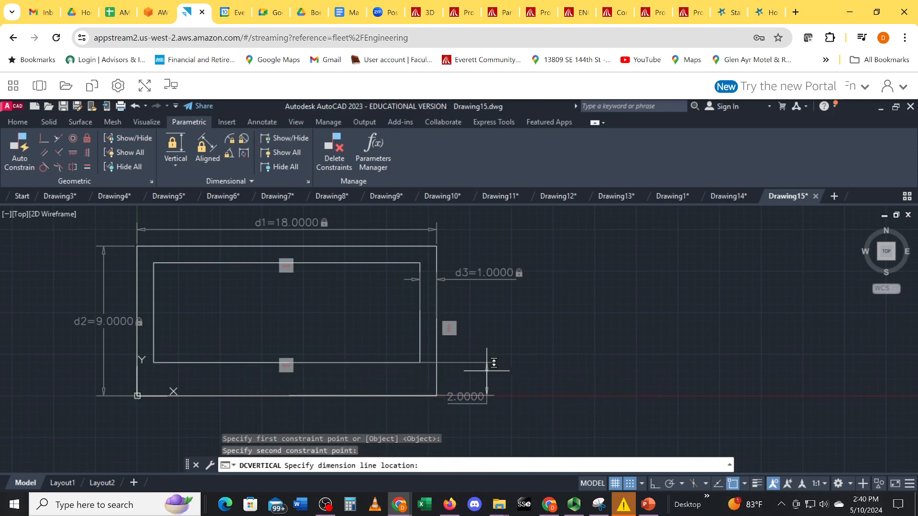
click(486, 370)
text(1)
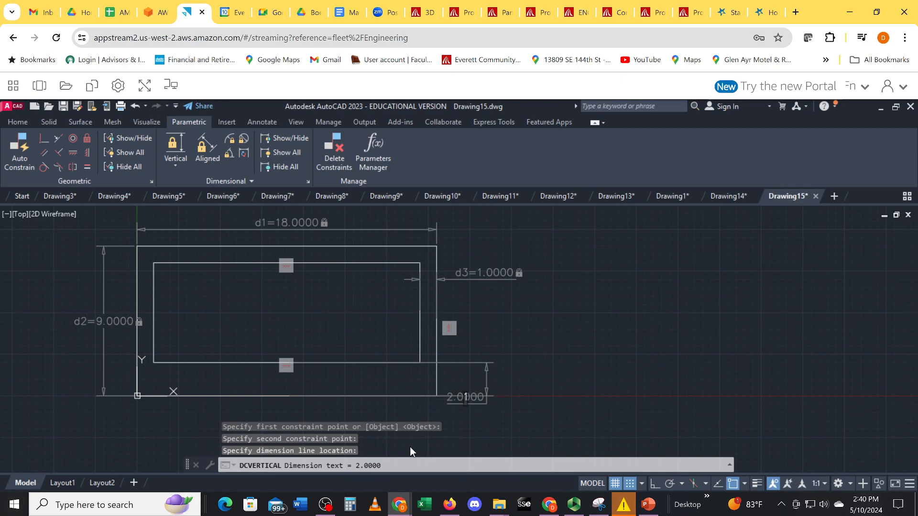
key(Return)
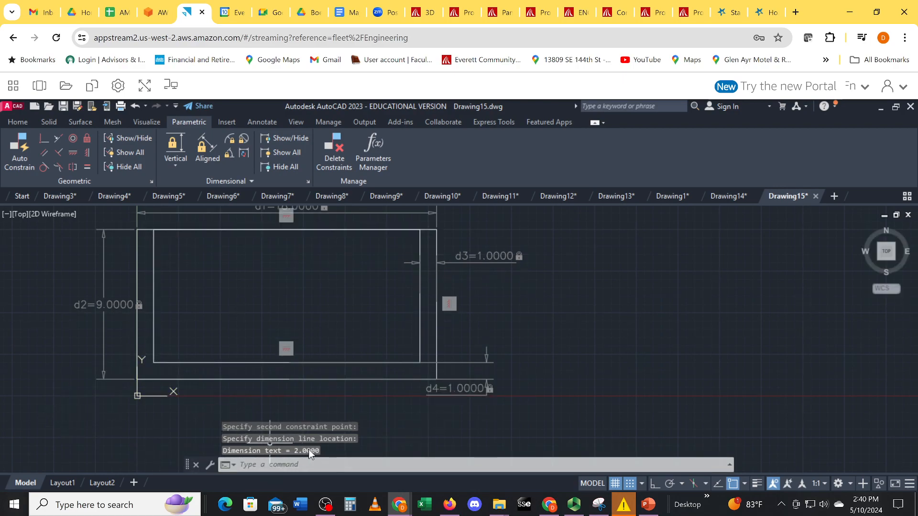
key(ctrl+z)
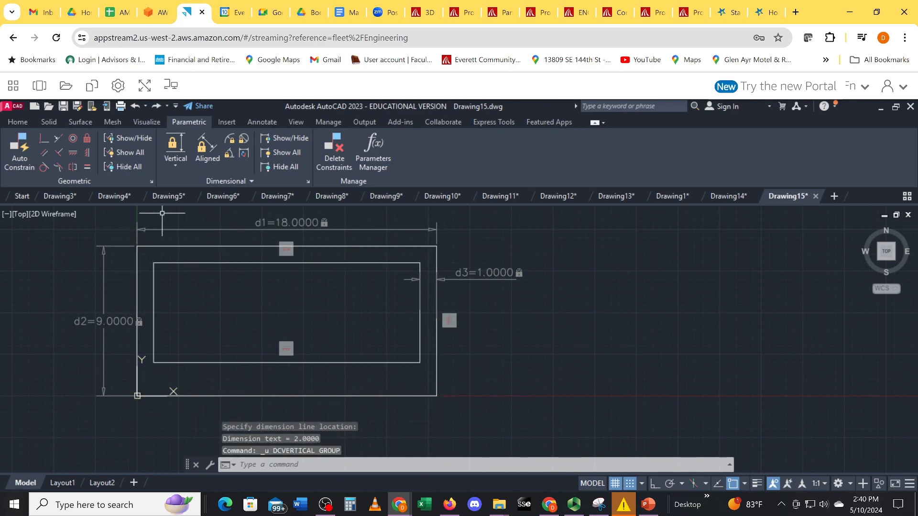
Apply a Fix geometric constraint to the midpoint of the outer rectangle's left edge
click(263, 395)
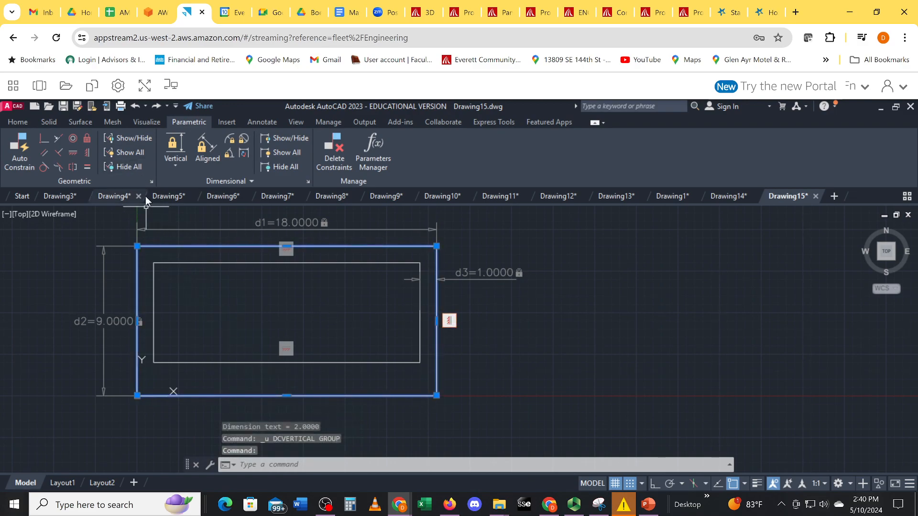
click(88, 140)
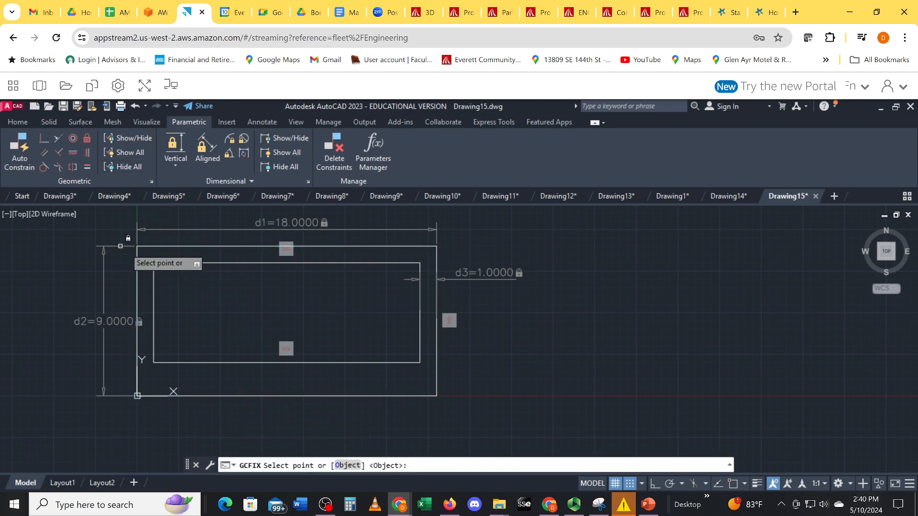
click(138, 320)
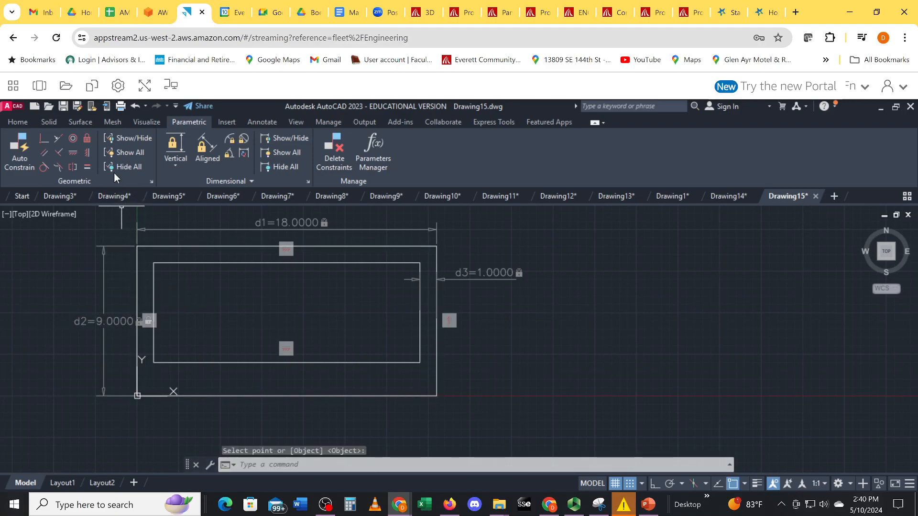
Try a vertical dimensional constraint of 1 from the inner rectangle's bottom edge to the outer one's, placed outside the shape
click(87, 137)
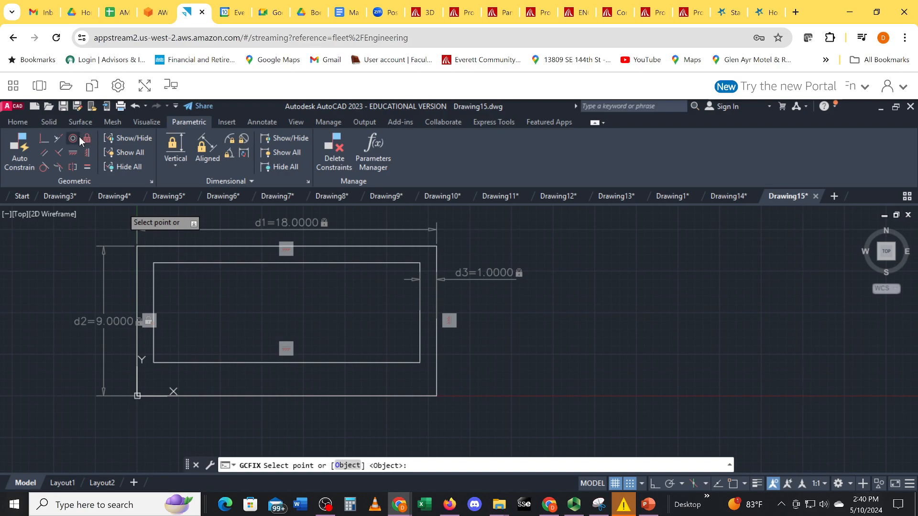
click(167, 152)
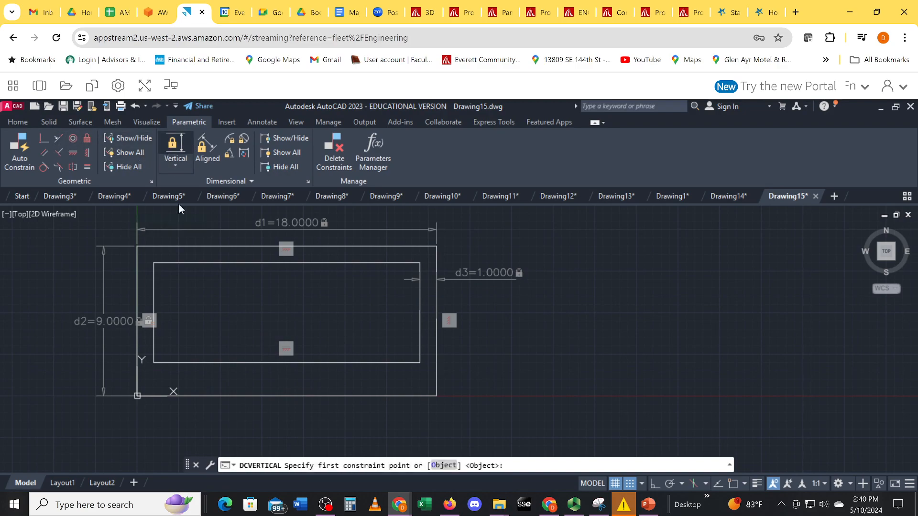
click(269, 355)
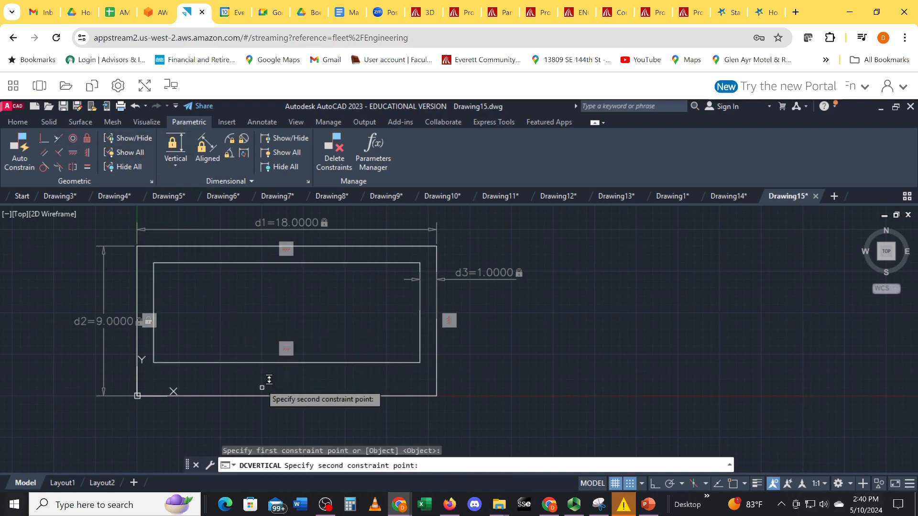
click(268, 387)
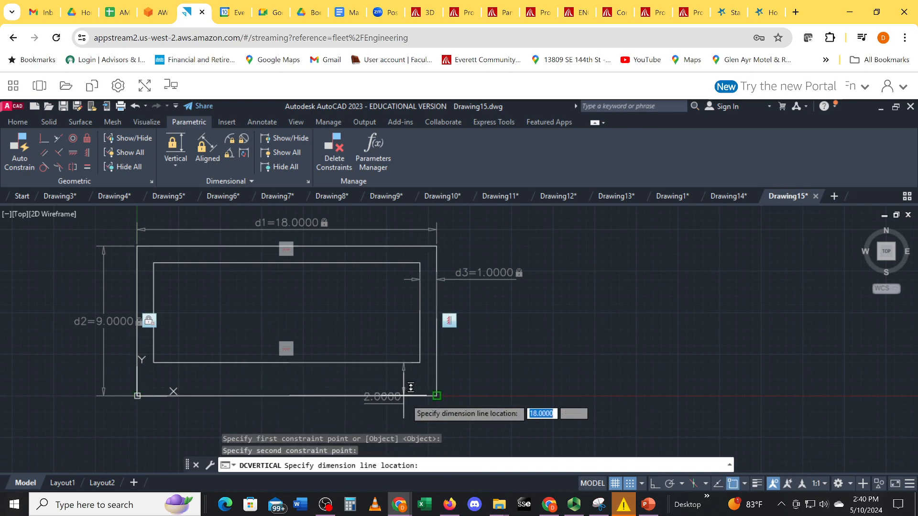
click(503, 385)
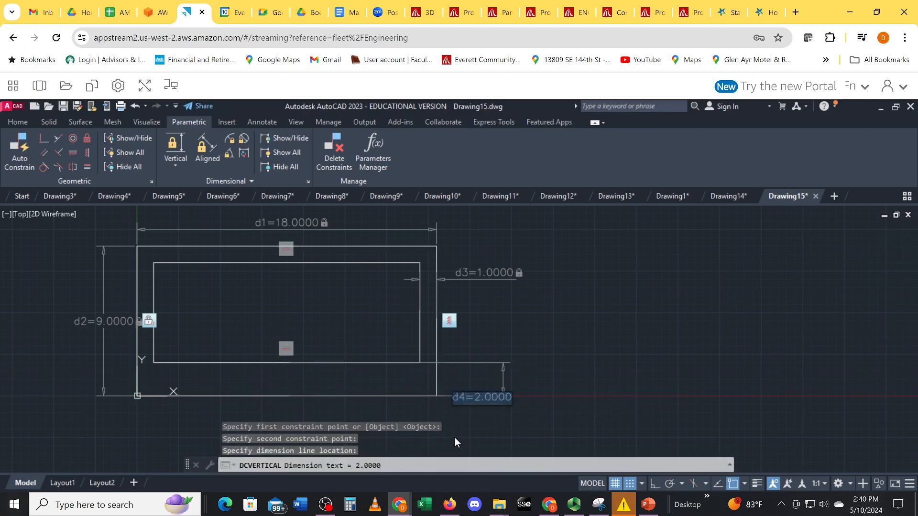
text(1)
key(Return)
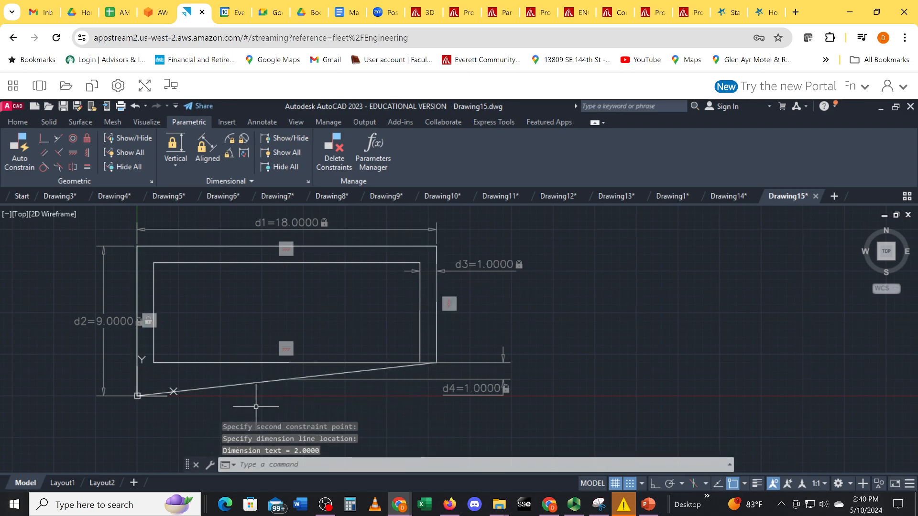
Inspect the outer rectangle's bottom edge, and undo the last vertical dimensional constraint
click(233, 383)
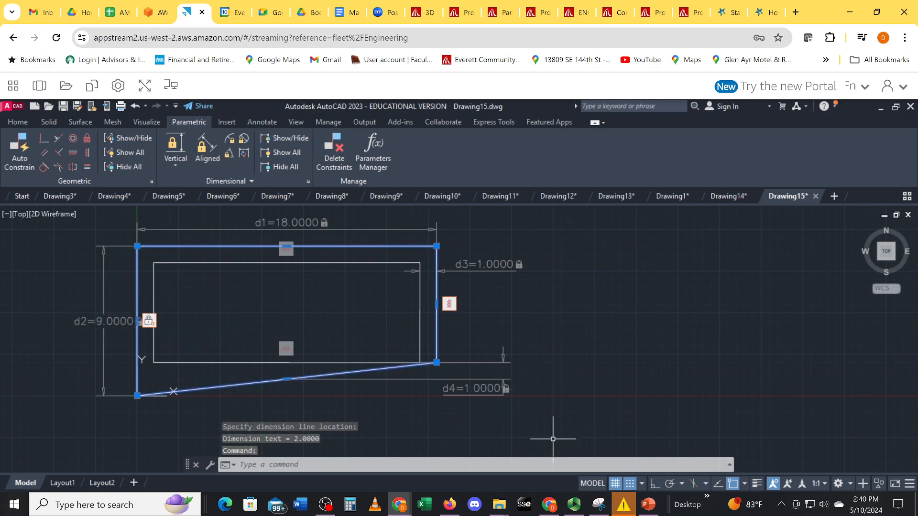
click(583, 386)
key(Escape)
key(Escape)
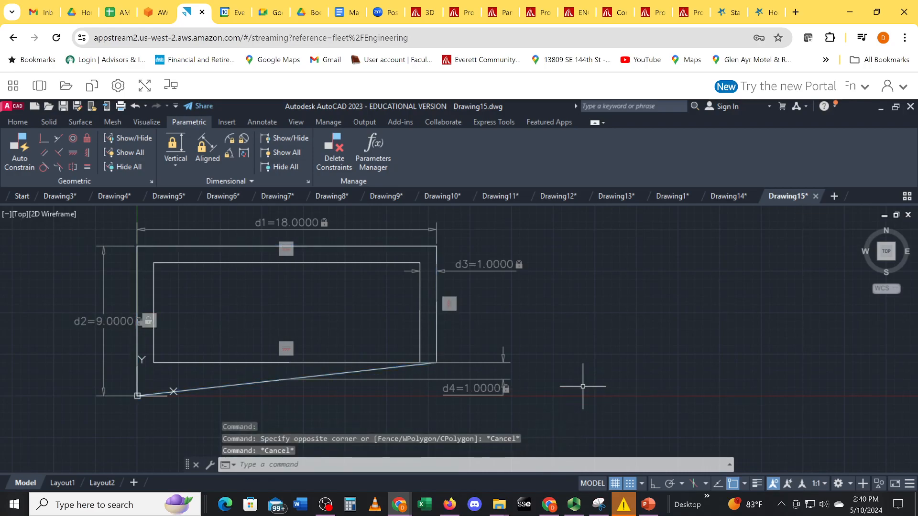
click(202, 388)
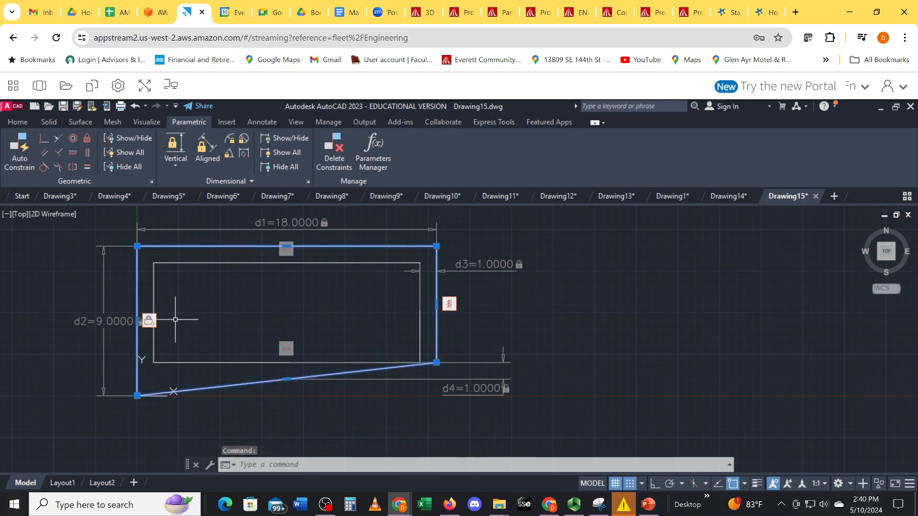
key(ctrl+z)
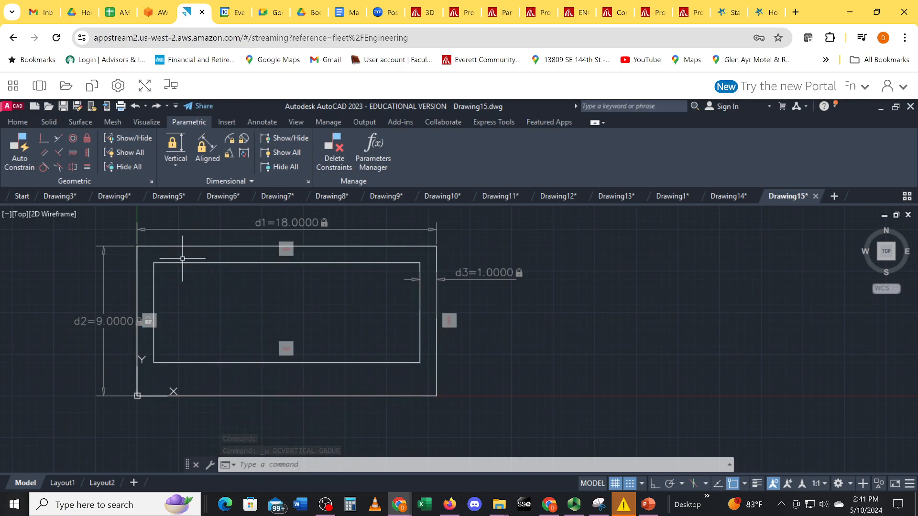
Apply a horizontal geometric constraint to the bottom edge of the outer rectangle
click(70, 150)
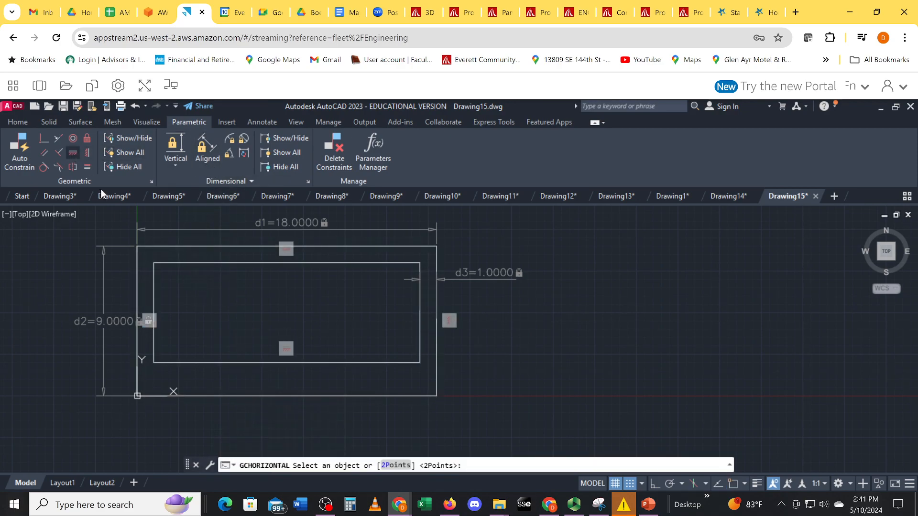
click(254, 395)
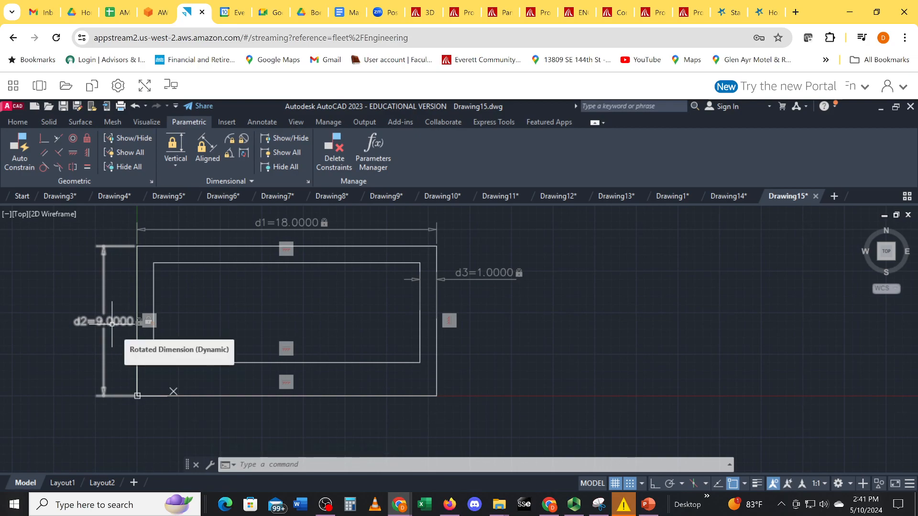
click(112, 324)
double_click(112, 325)
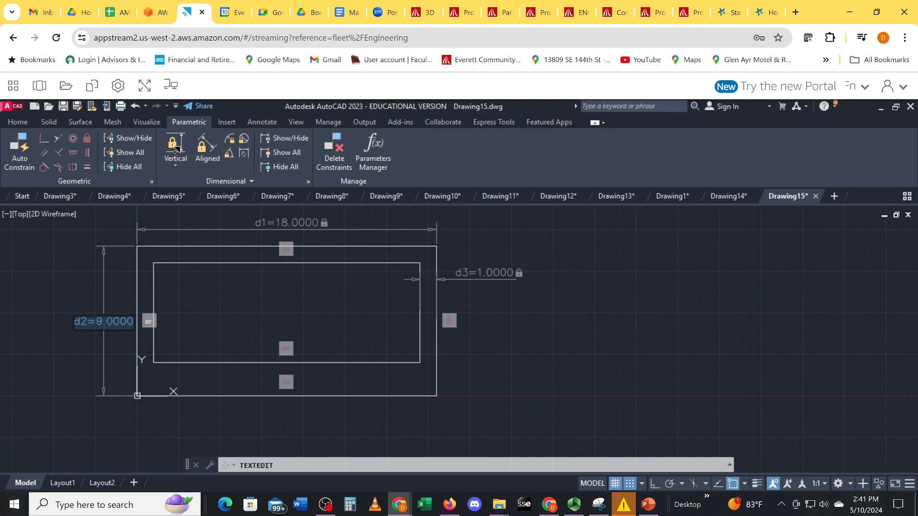
key(Return)
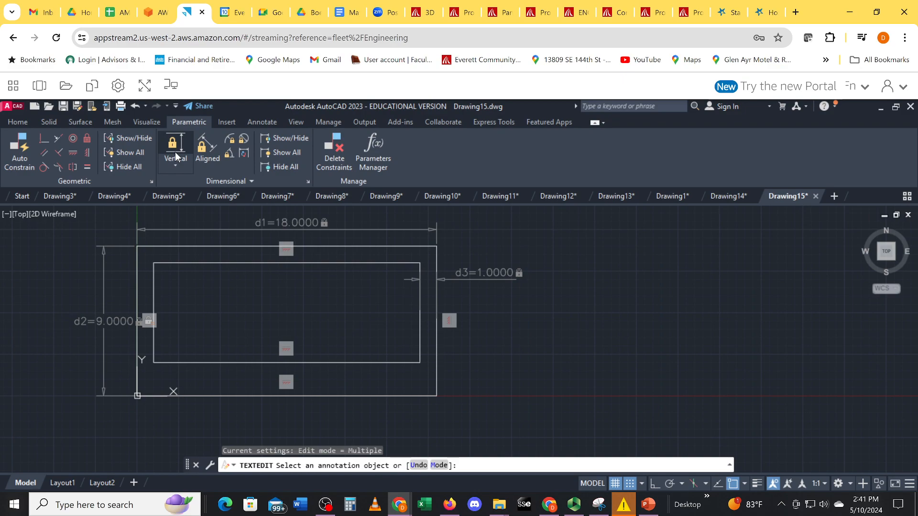
Add a vertical dimensional constraint of 1 from the outer rectangle's bottom edge to the inner one's, placed outside the shape
click(176, 156)
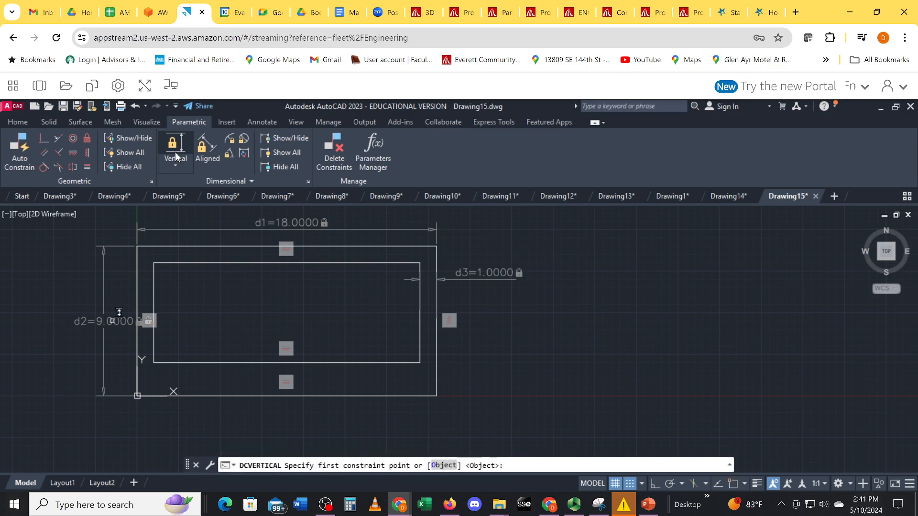
click(369, 387)
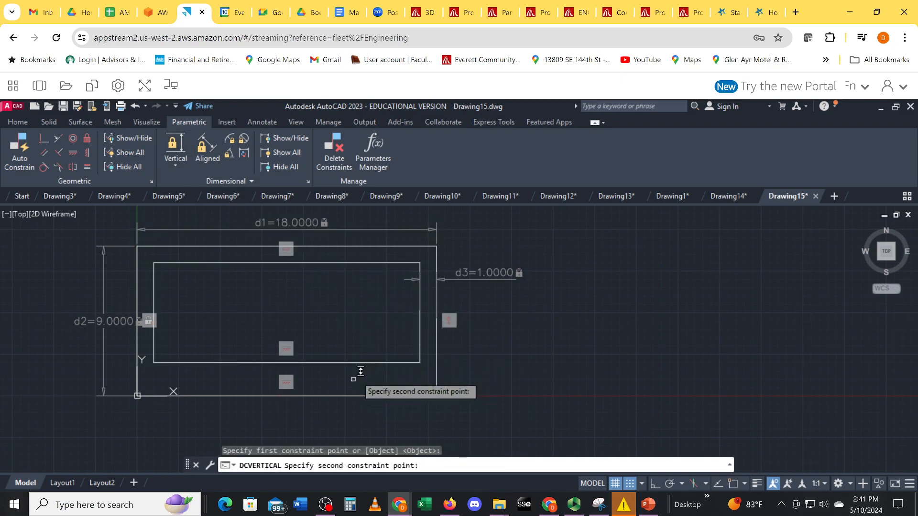
click(360, 361)
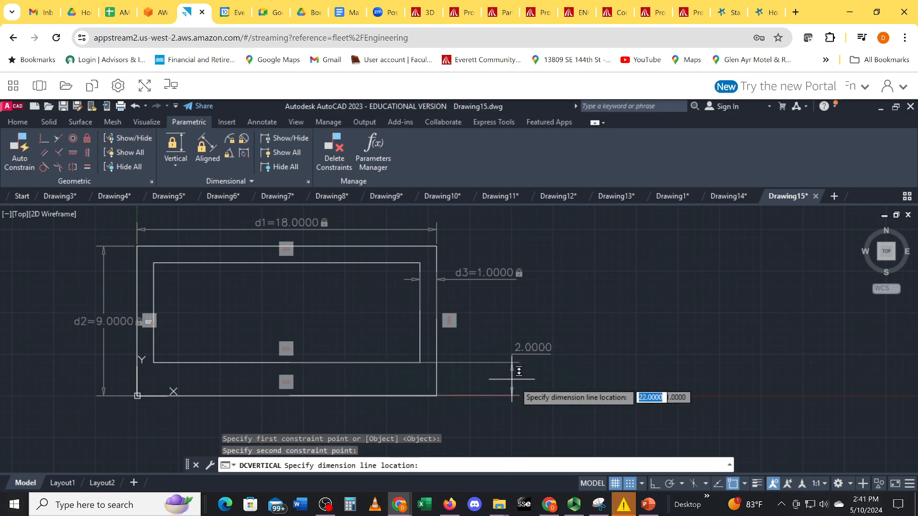
click(536, 383)
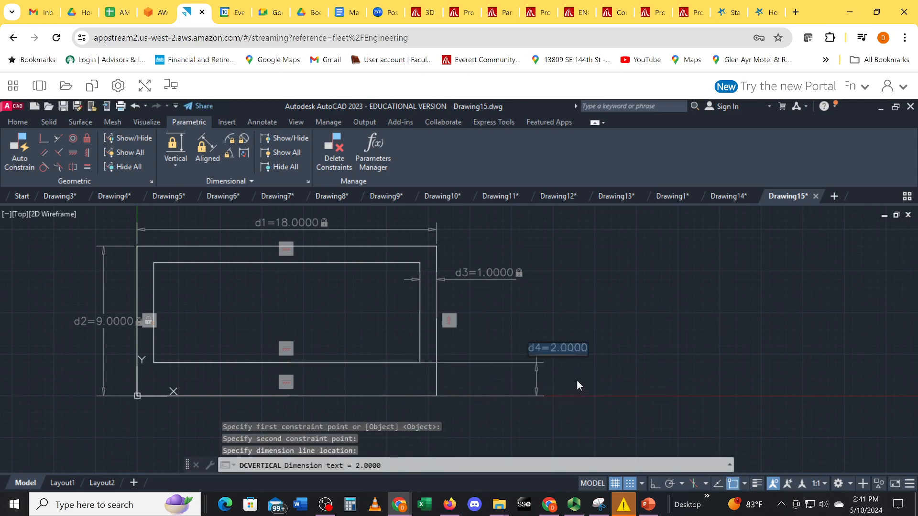
text(1)
key(Return)
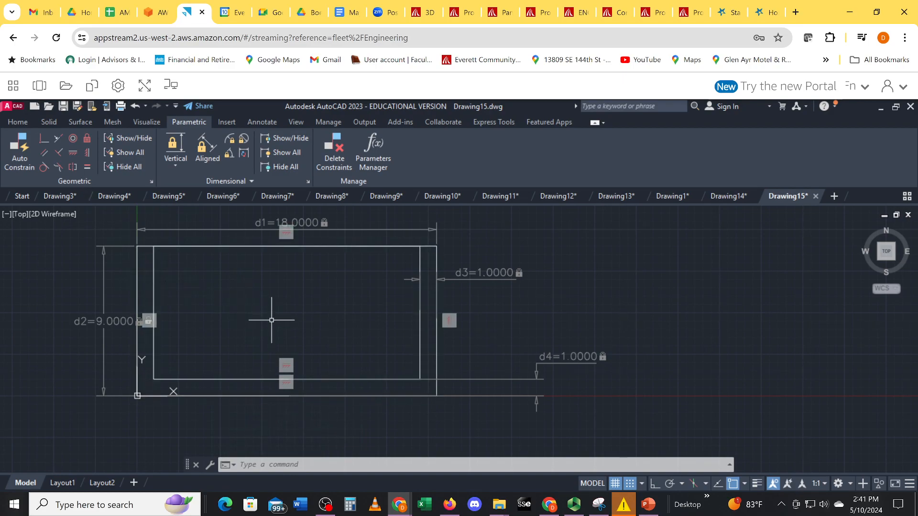
Switch the drawing to the SE Isometric view
middle_drag(265, 334, 333, 343)
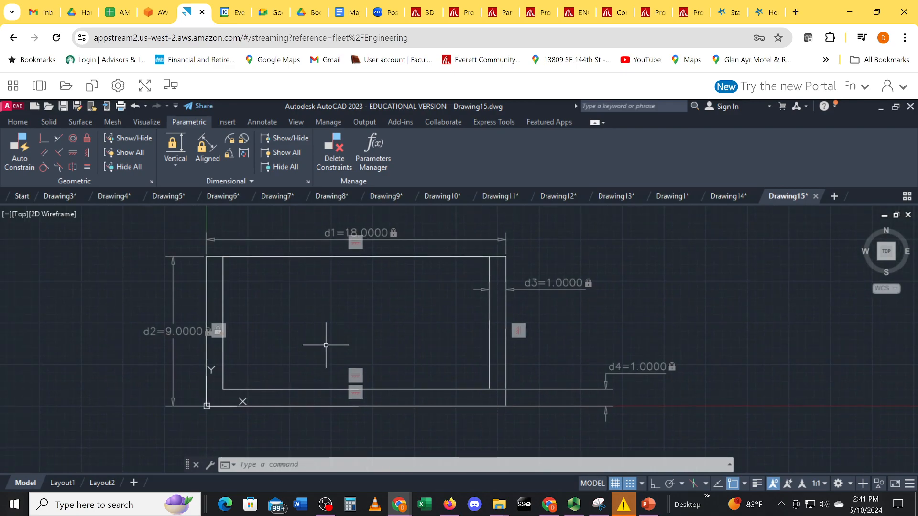
click(18, 117)
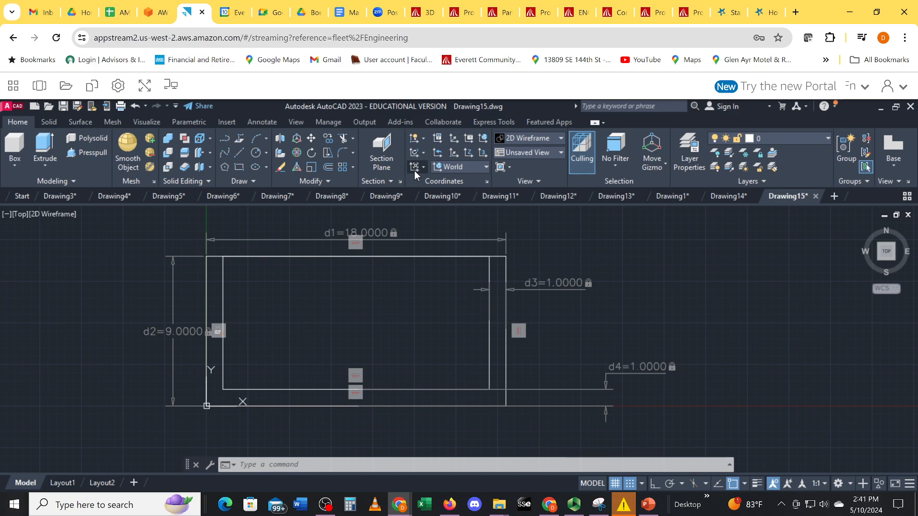
click(521, 152)
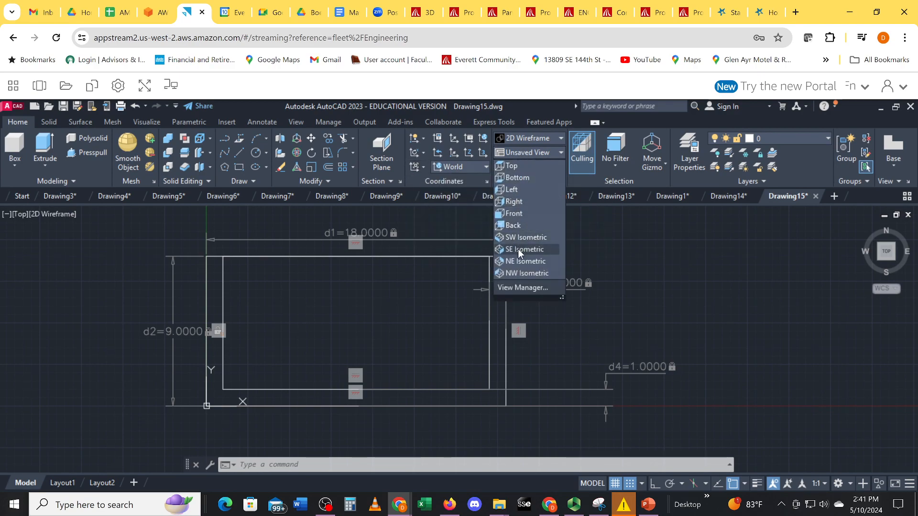
click(533, 250)
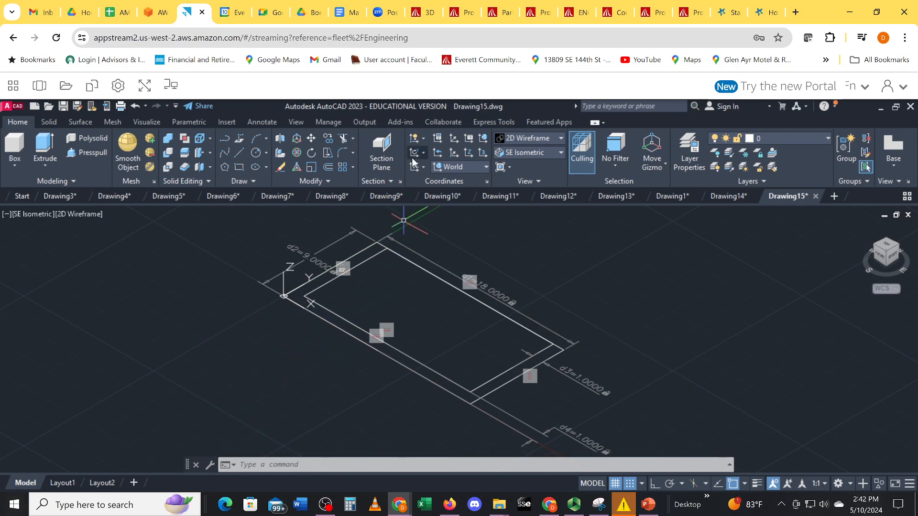
Return the drawing to the Top view and abandon the Presspull command without extruding anything
click(72, 158)
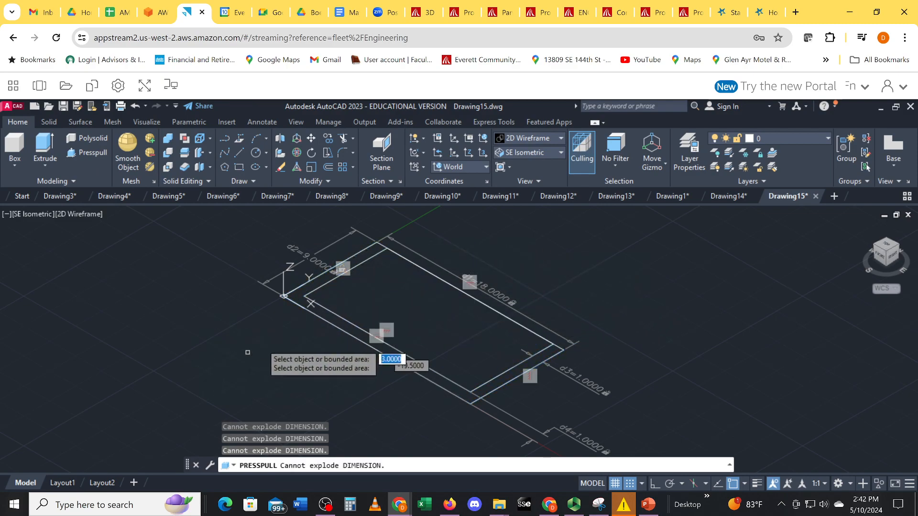
click(888, 249)
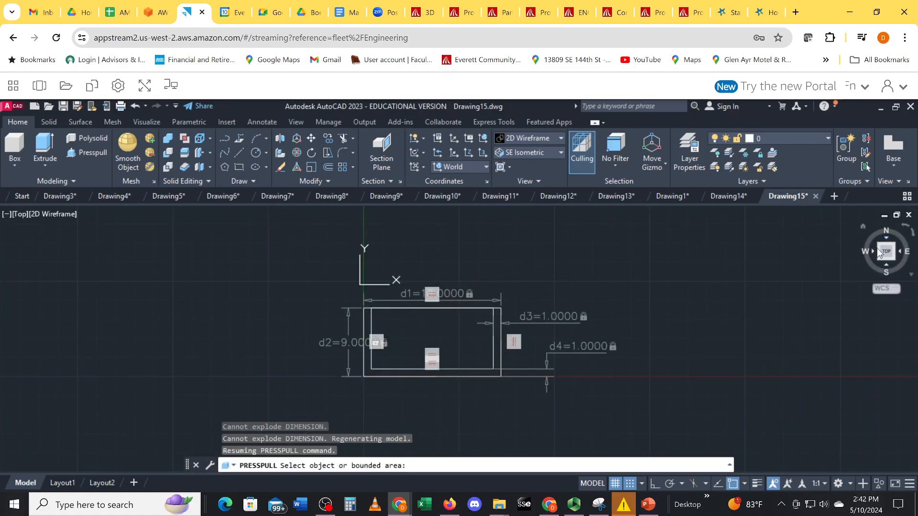
scroll(463, 354, up, 2)
scroll(464, 354, up, 2)
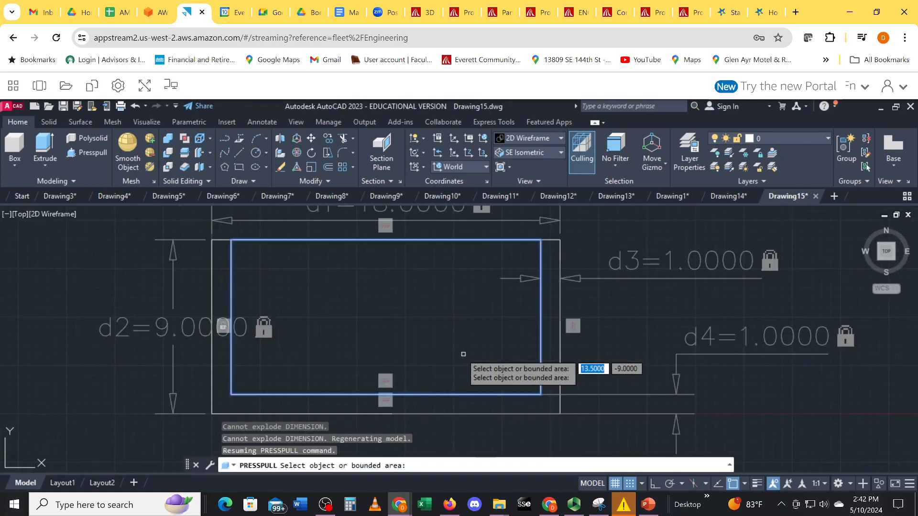
scroll(463, 353, down, 1)
scroll(322, 353, up, 1)
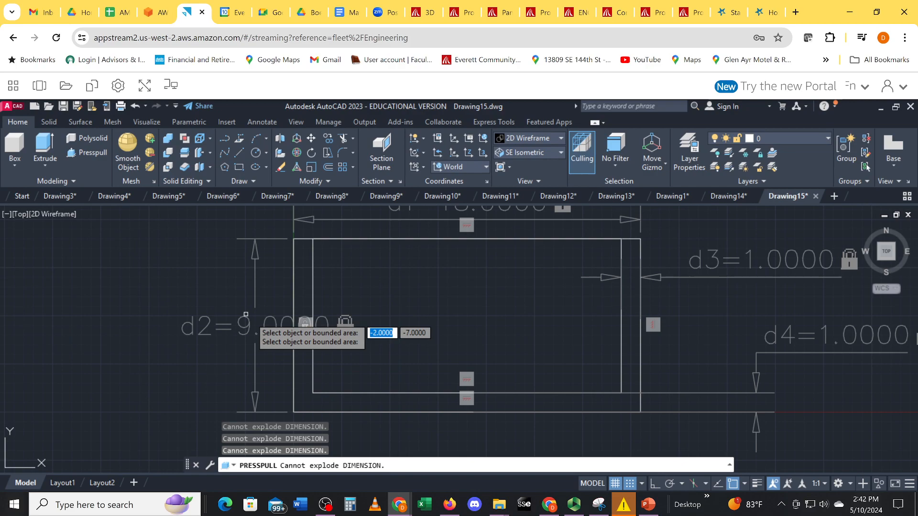
key(Escape)
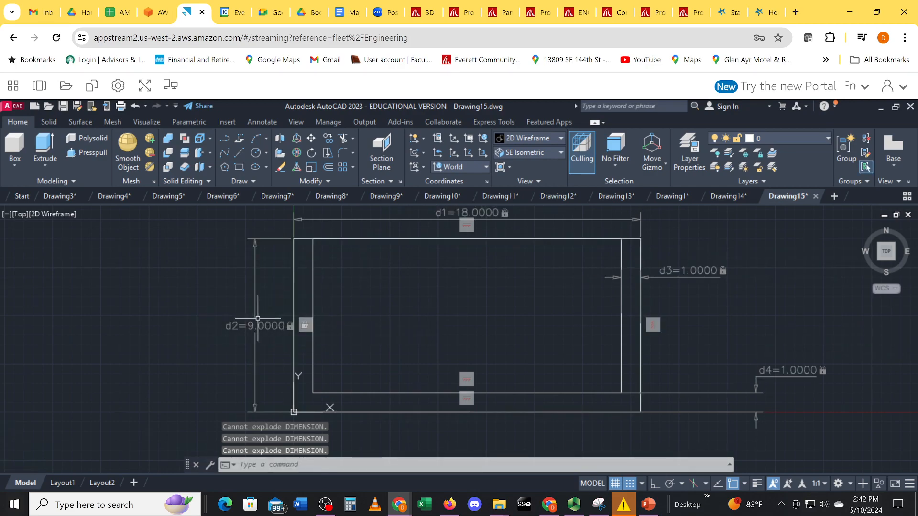
Set the vertical dimensional constraint on the outer rectangle's height to 10
click(250, 324)
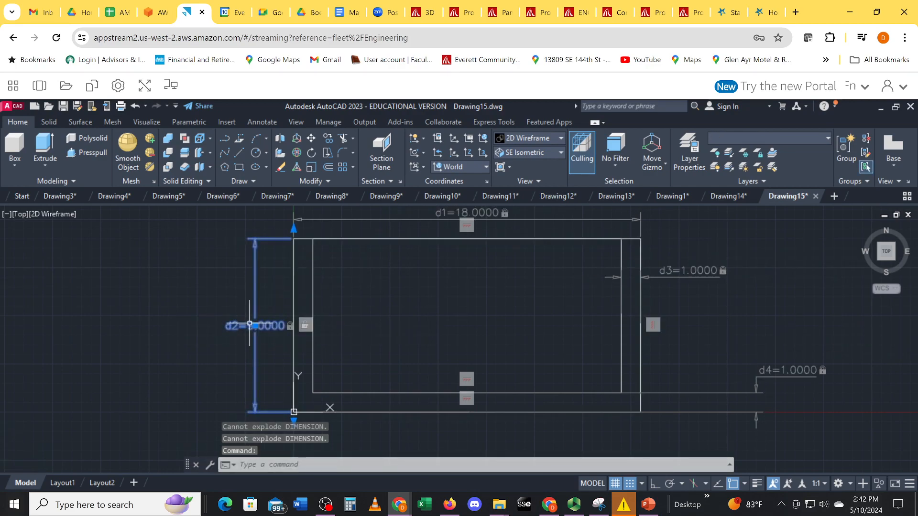
click(249, 323)
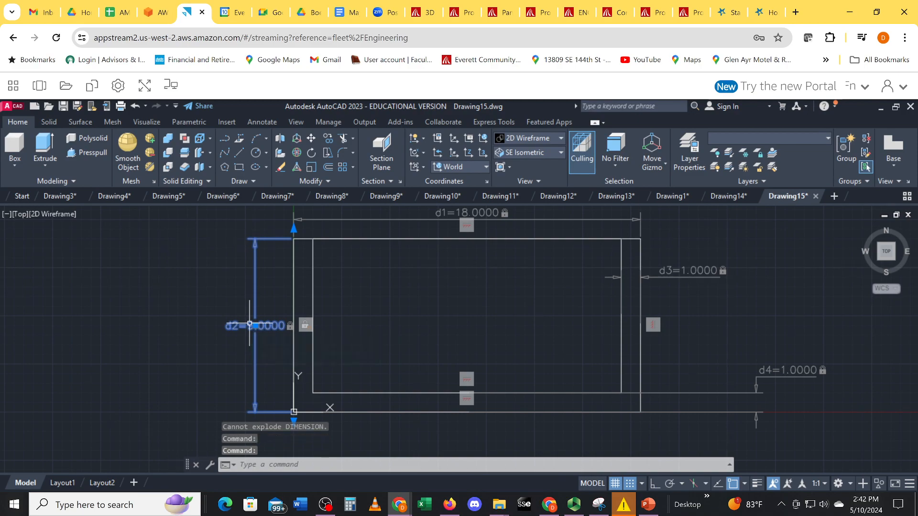
double_click(249, 324)
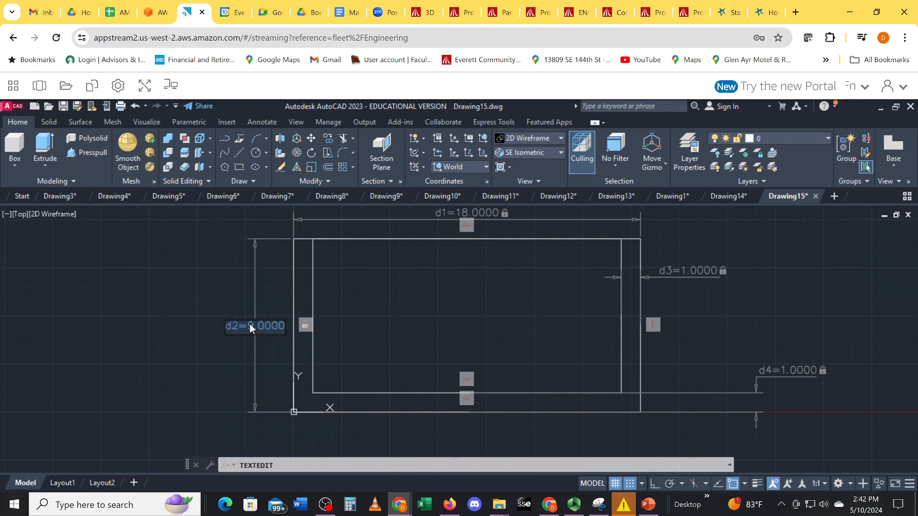
text(10)
key(Return)
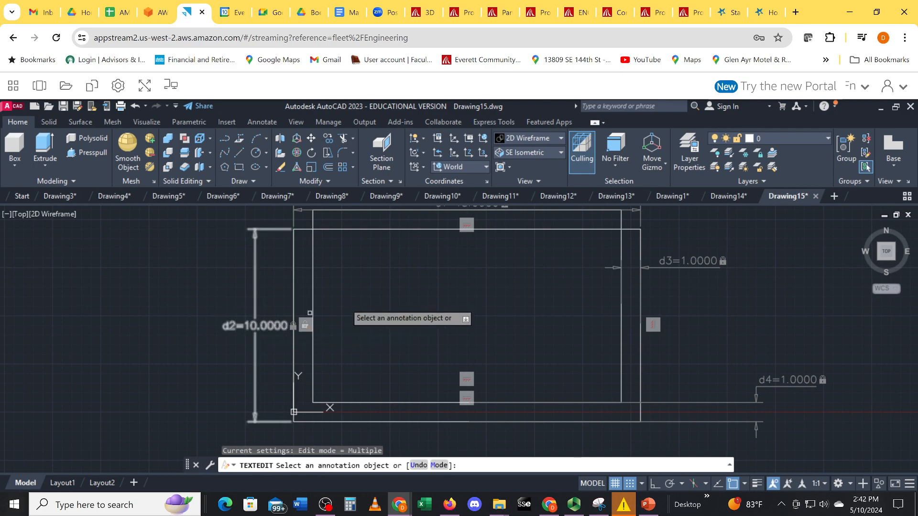
scroll(348, 304, down, 2)
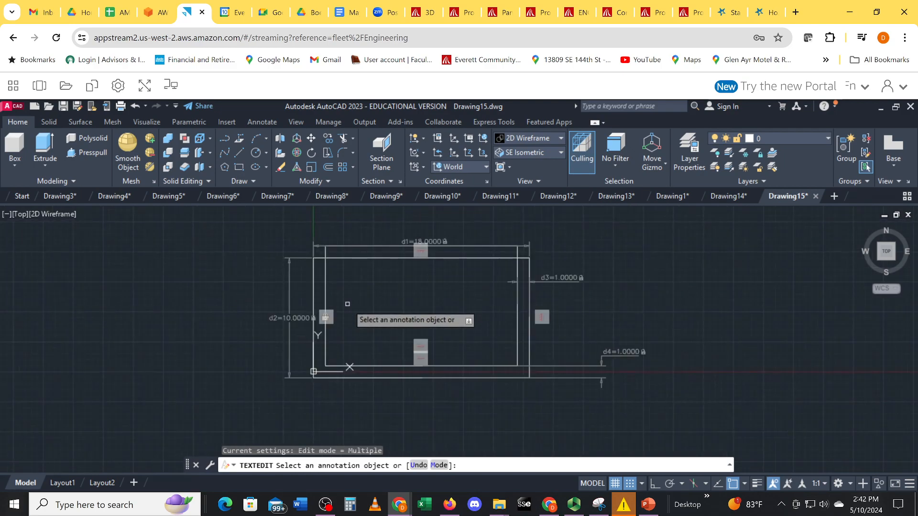
scroll(441, 290, up, 2)
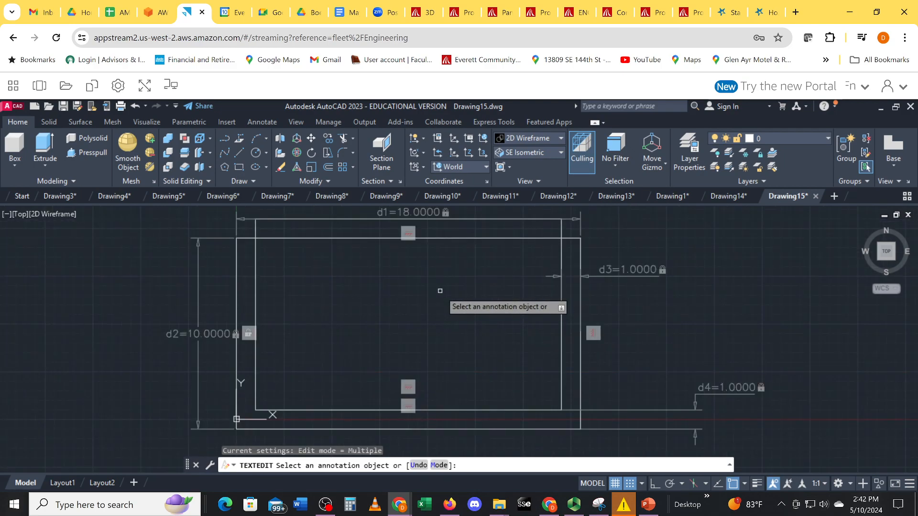
click(527, 219)
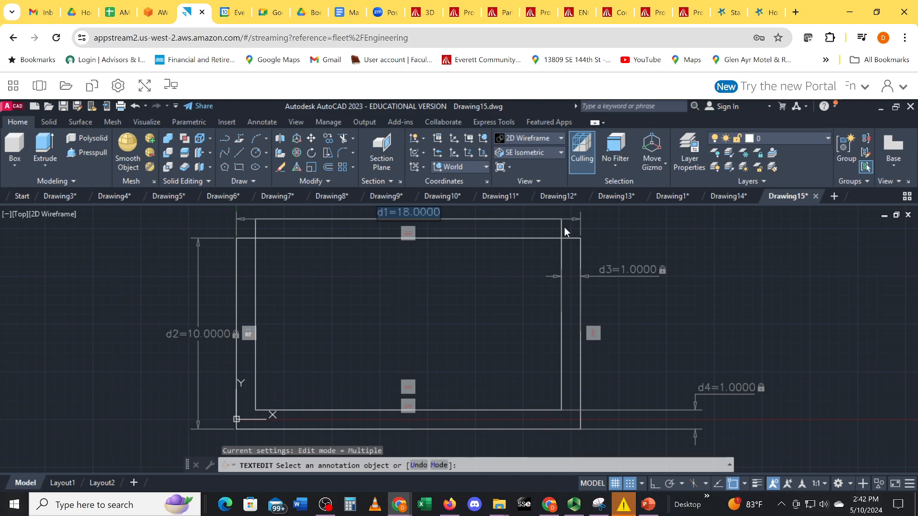
key(Return)
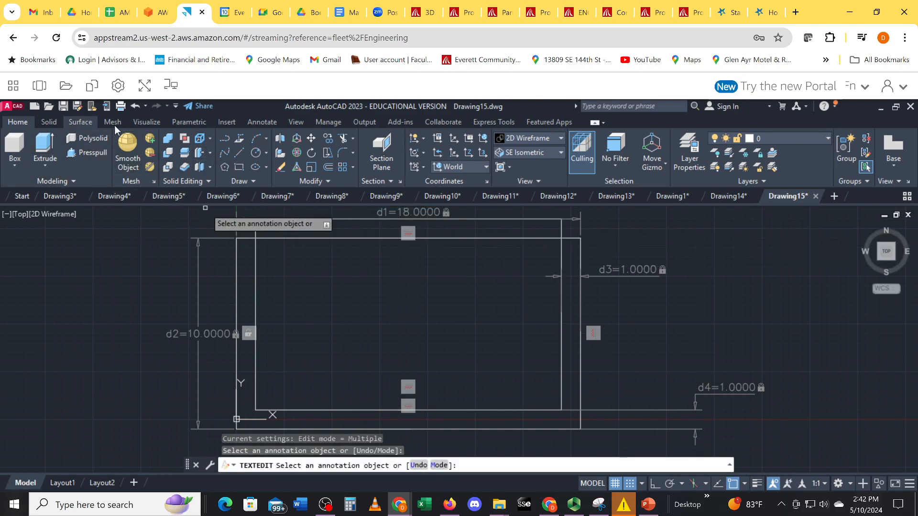
Add a vertical dimensional constraint of 8 between the inner rectangle's lower-right and upper-right corners, placed to the right of the shape
click(189, 123)
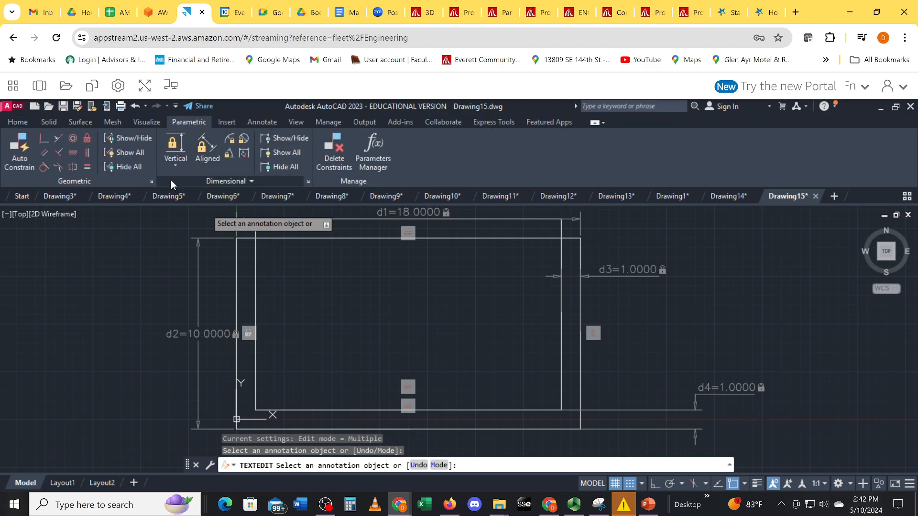
click(176, 153)
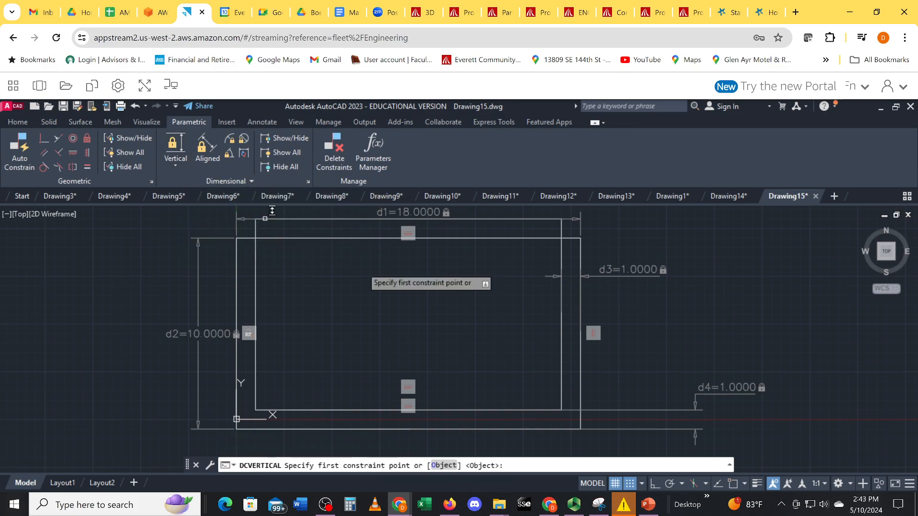
click(561, 410)
click(561, 218)
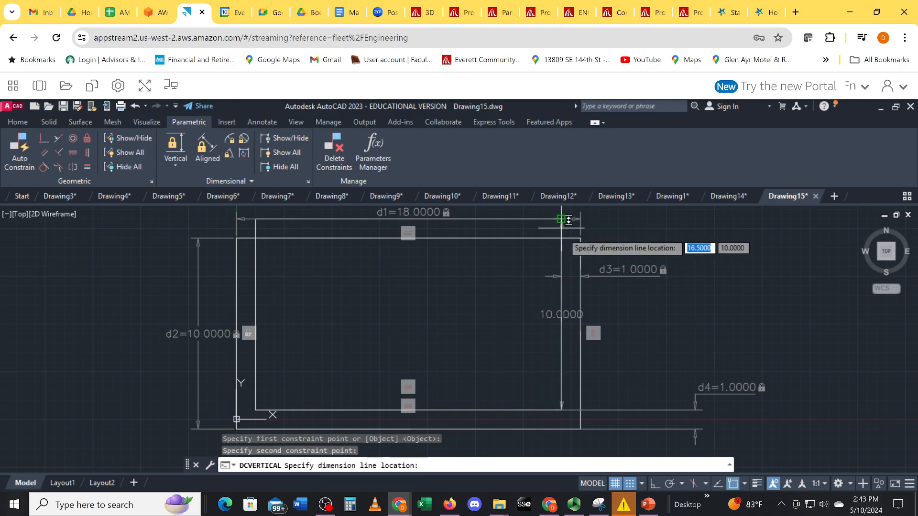
click(695, 304)
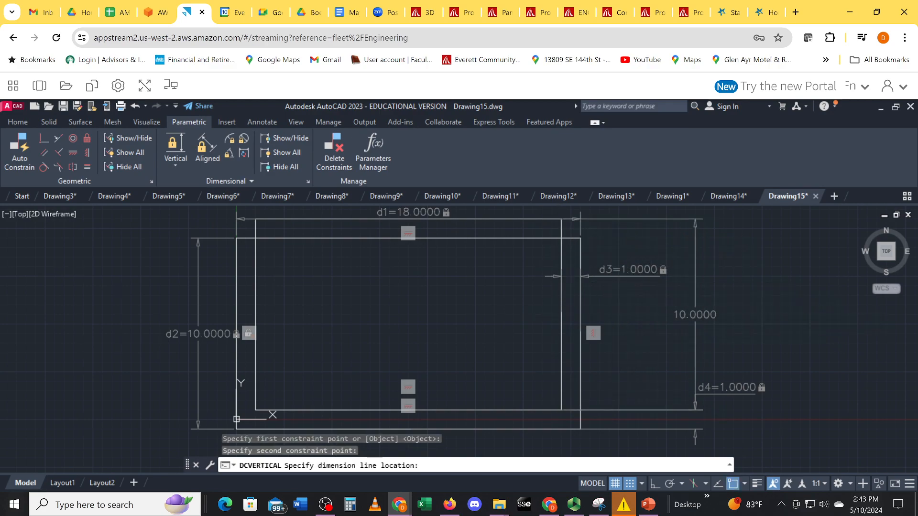
text(8)
key(Return)
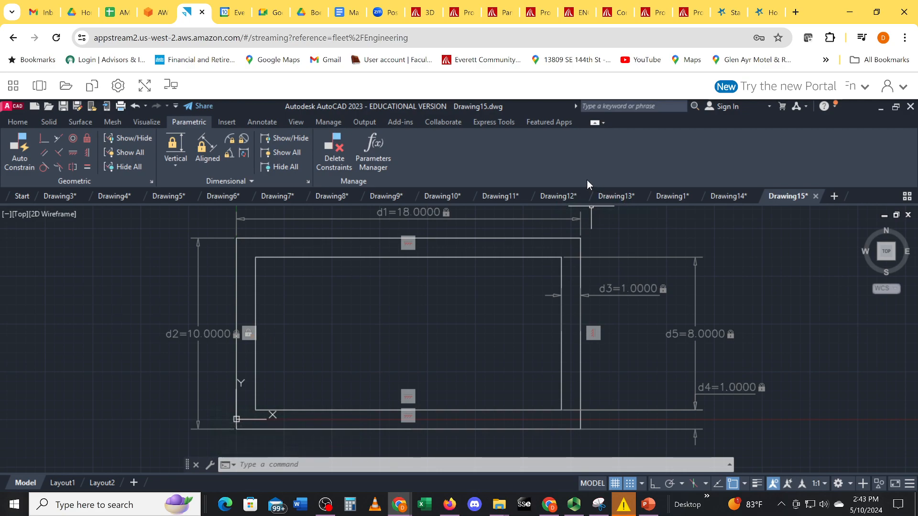
Switch the constrained drawing to the SE Isometric view
click(27, 123)
click(526, 153)
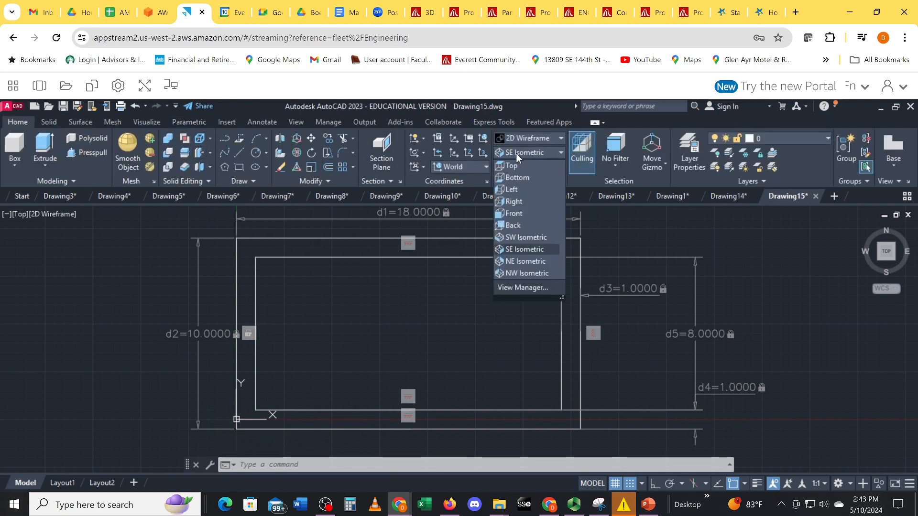
click(508, 249)
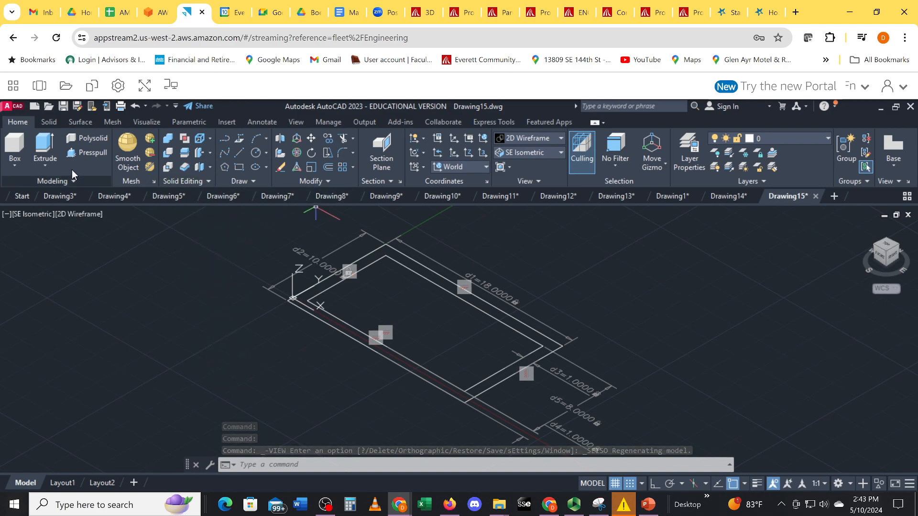
Presspull the bounded area between the outer and inner rectangles upward to a height of about 2.8
click(86, 154)
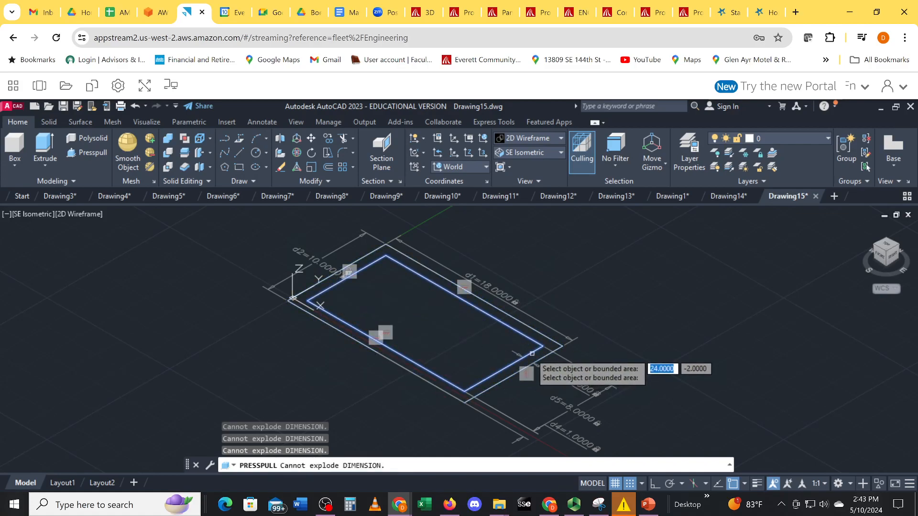
click(521, 366)
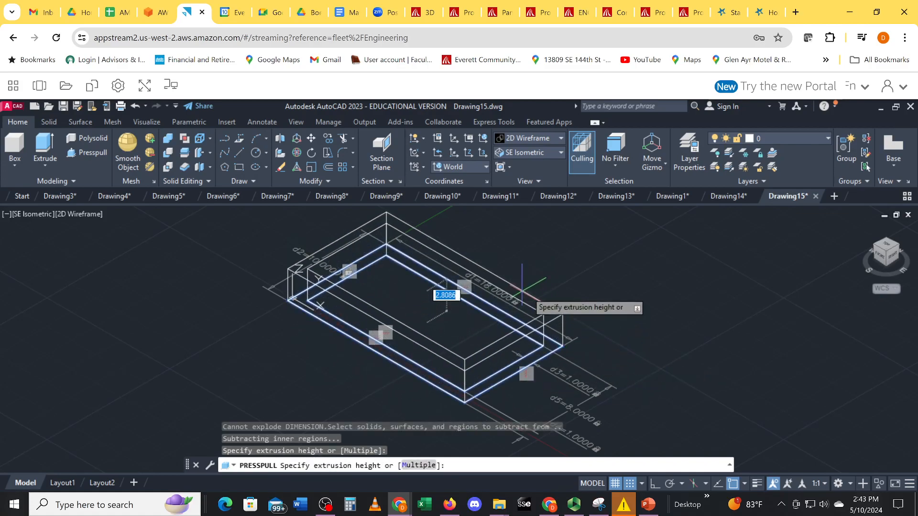
click(560, 319)
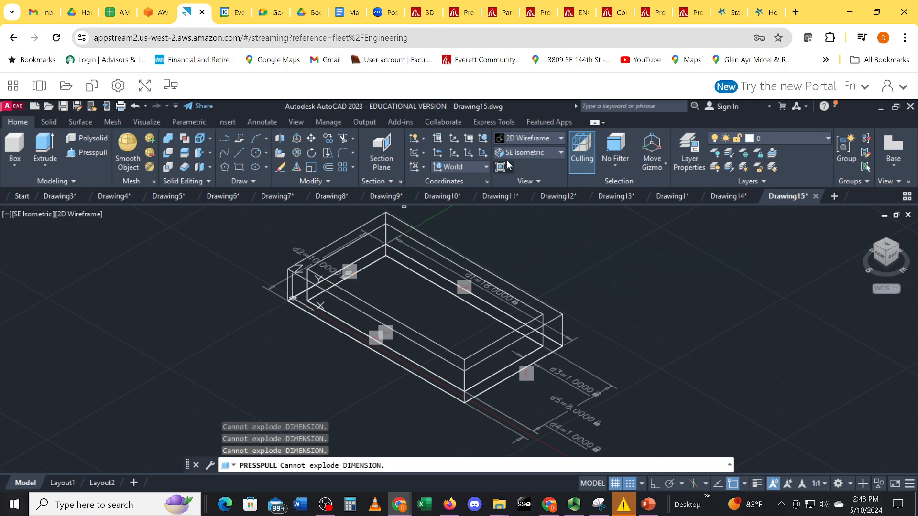
Apply the Shades of Gray visual style to the extruded frame and examine the solid
click(511, 136)
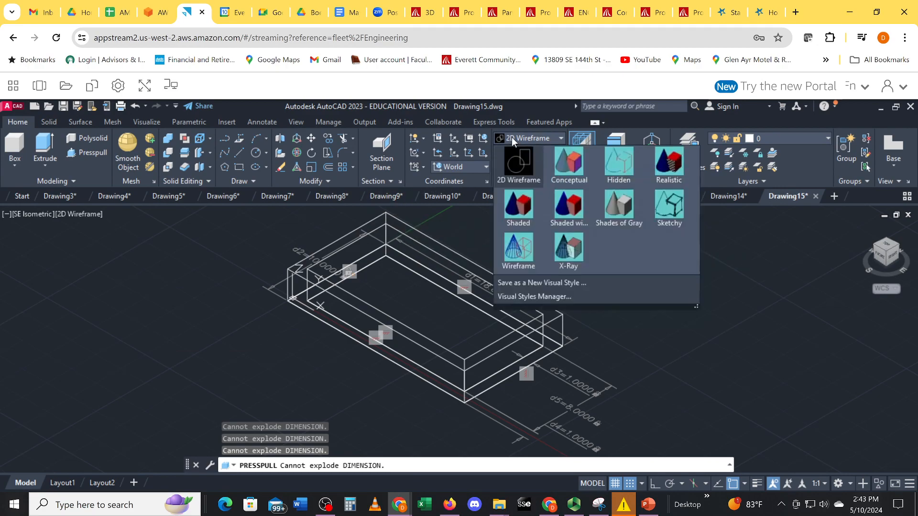
click(618, 197)
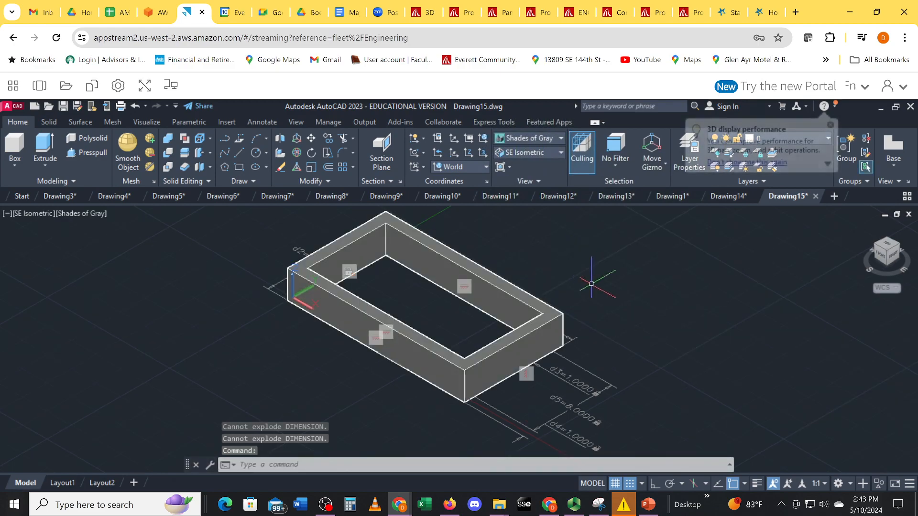
middle_drag(603, 296, 569, 306)
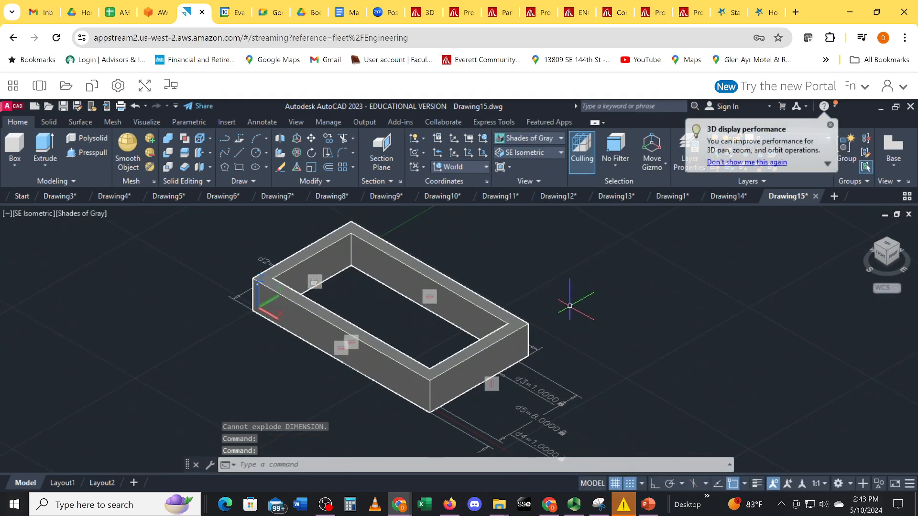
scroll(572, 304, up, 3)
scroll(572, 304, down, 4)
middle_drag(571, 303, 621, 318)
scroll(595, 314, up, 2)
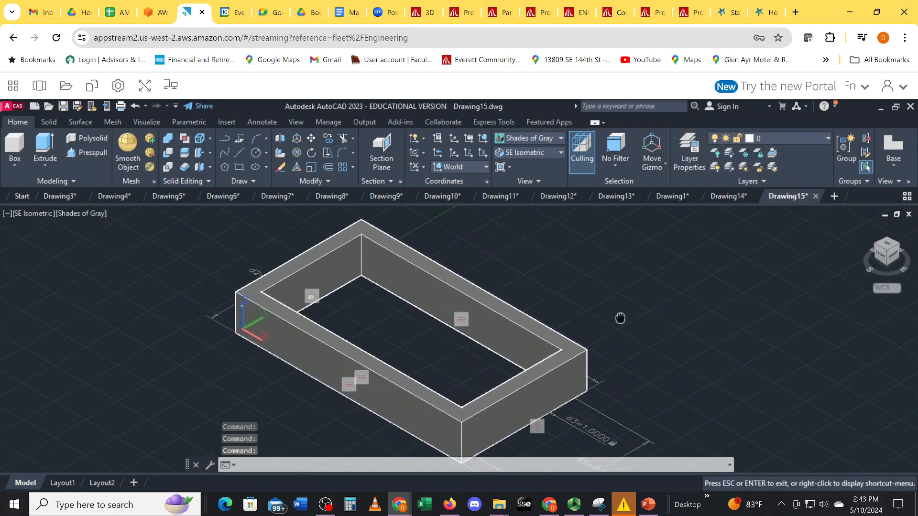